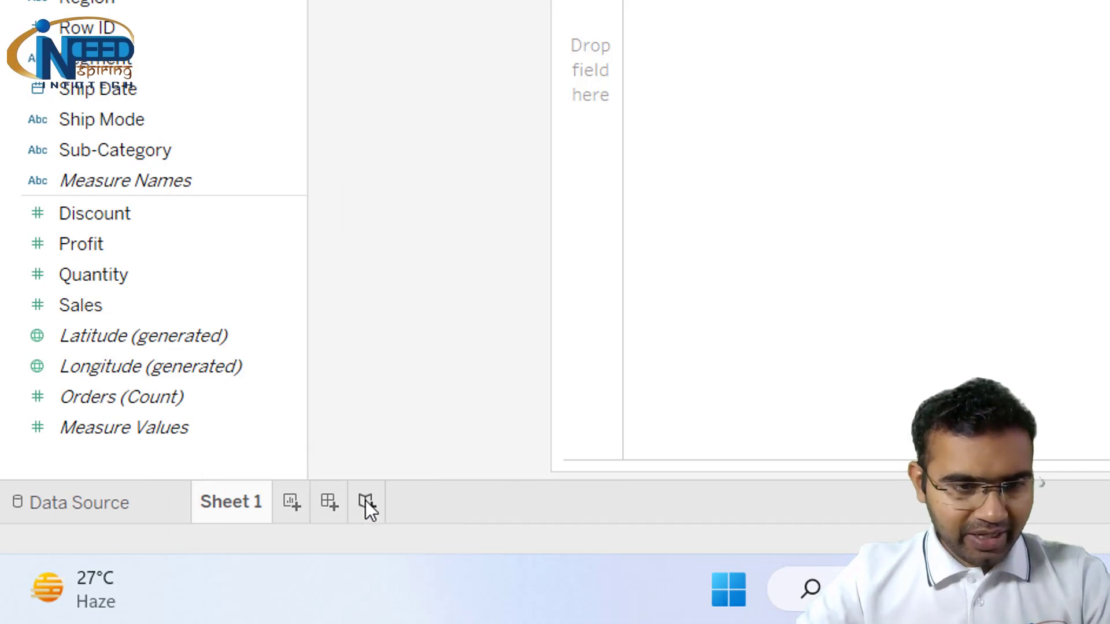
# - Create a new story, Story 1, then go back to the empty Sheet 1 worksheet
pyautogui.click(367, 502)
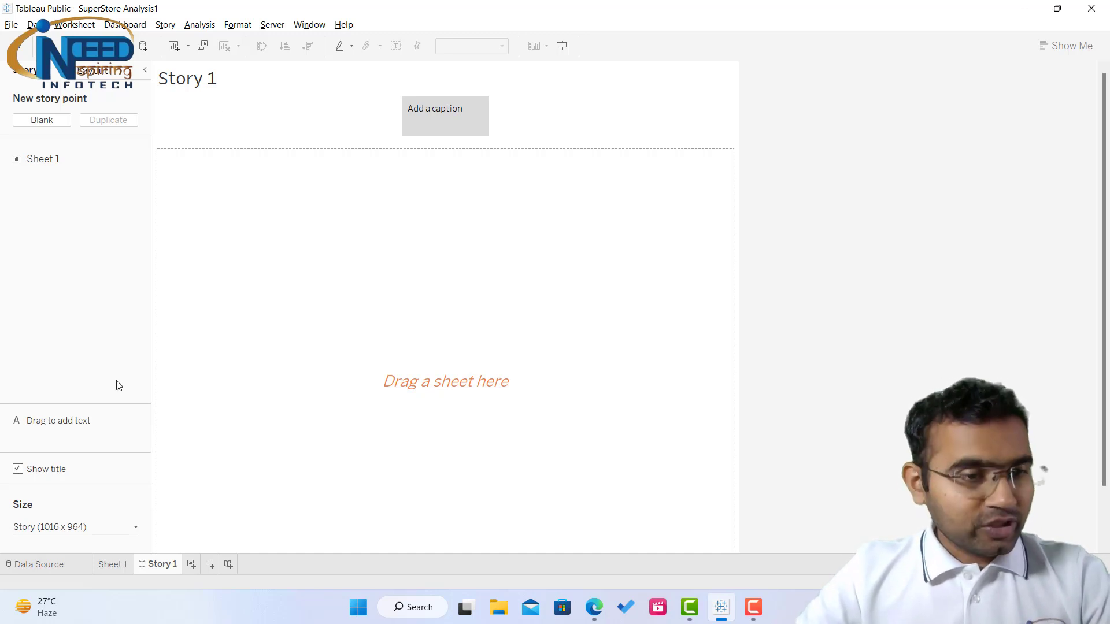
pyautogui.click(101, 563)
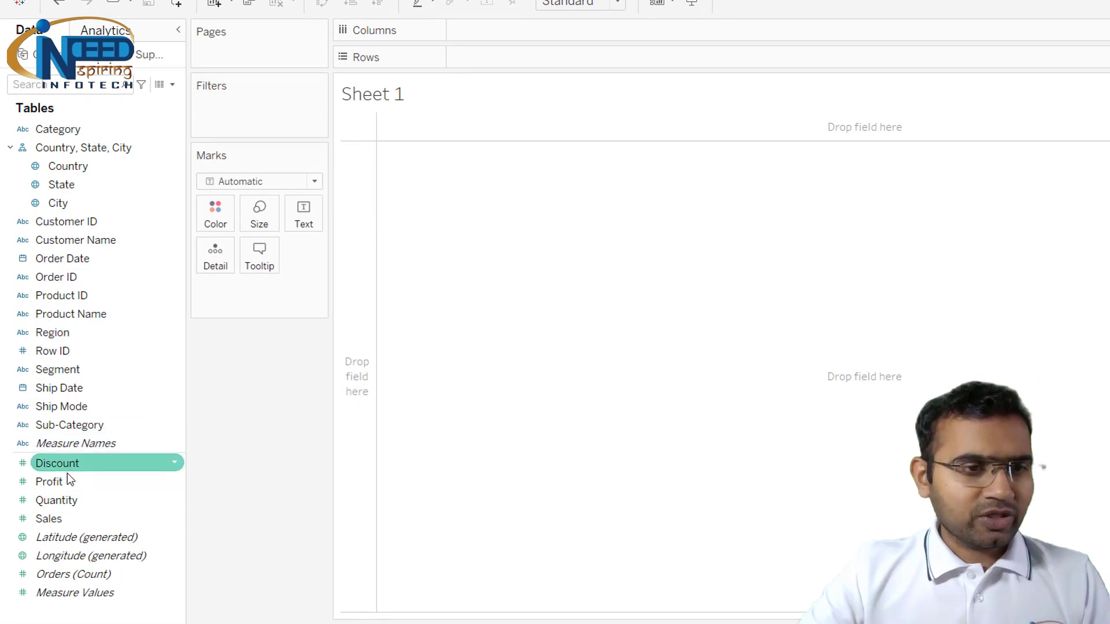
# - Plot SUM(Sales) on both Columns and Rows as one square mark at maximum size
pyautogui.moveTo(46, 520)
pyautogui.mouseDown()
pyautogui.moveTo(278, 322)
pyautogui.moveTo(494, 25)
pyautogui.moveTo(503, 29)
pyautogui.moveTo(496, 23)
pyautogui.mouseUp()
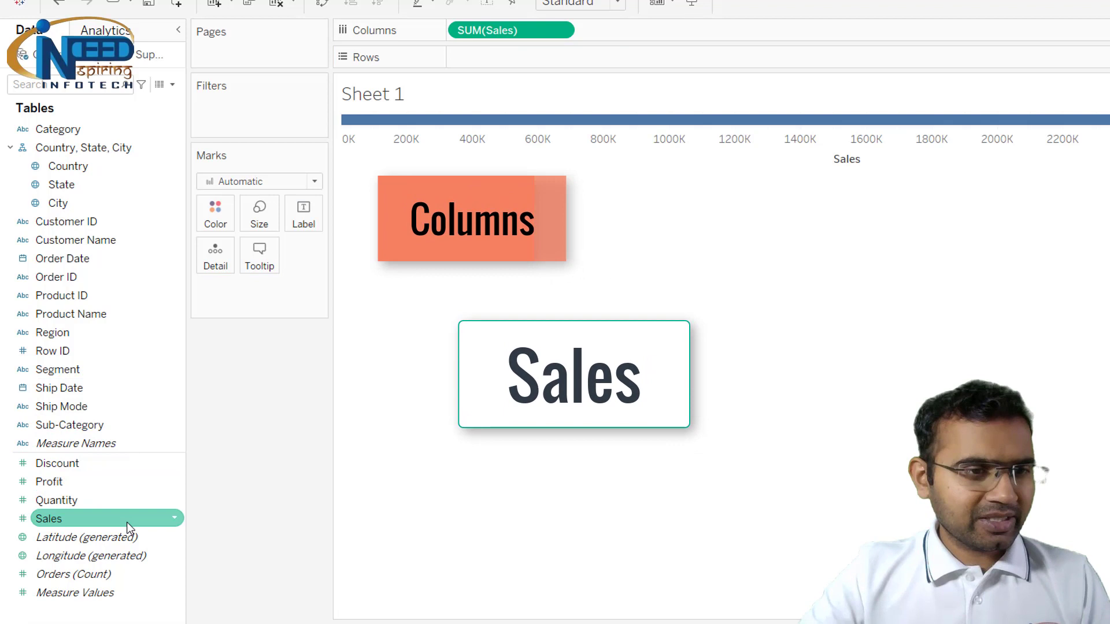
pyautogui.moveTo(127, 522)
pyautogui.mouseDown()
pyautogui.moveTo(92, 518)
pyautogui.moveTo(474, 149)
pyautogui.moveTo(507, 50)
pyautogui.moveTo(501, 58)
pyautogui.moveTo(536, 65)
pyautogui.mouseUp()
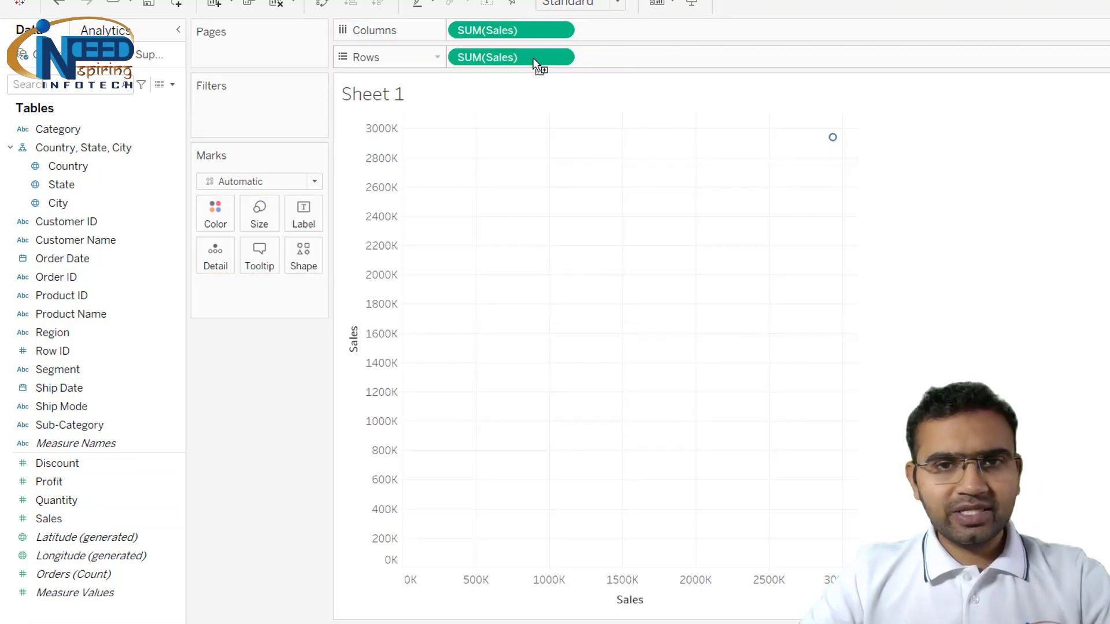
pyautogui.moveTo(834, 141)
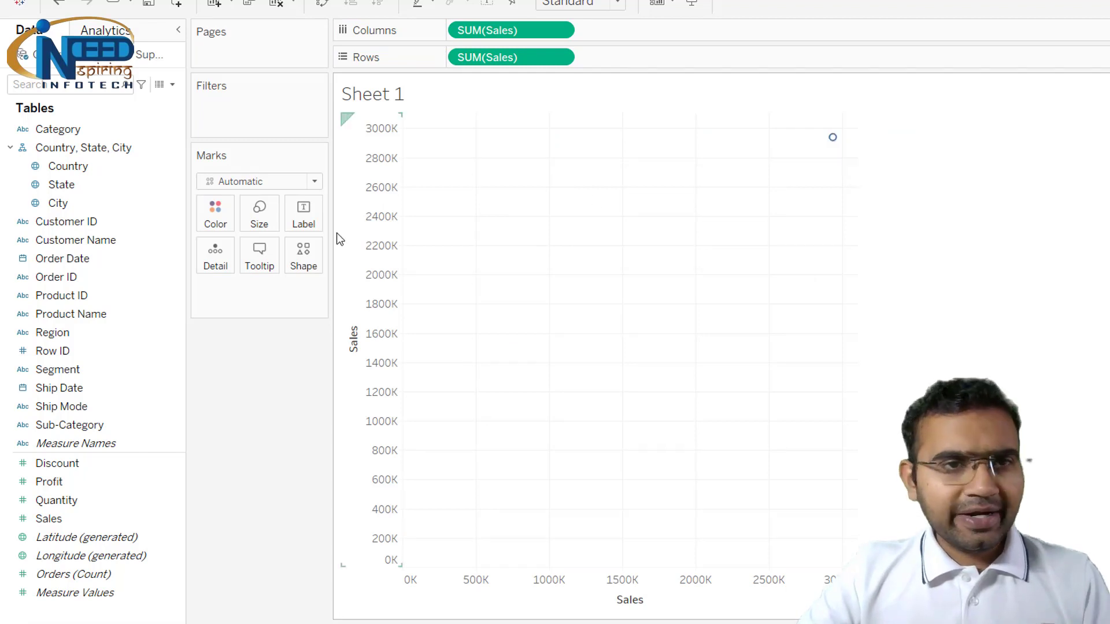
pyautogui.click(267, 183)
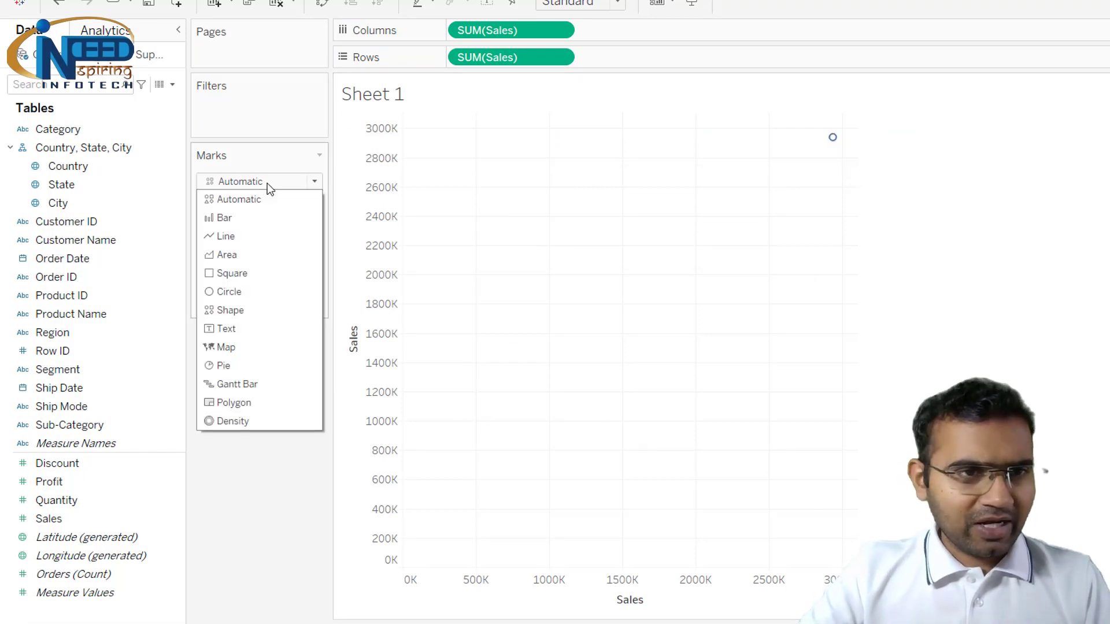
pyautogui.click(249, 273)
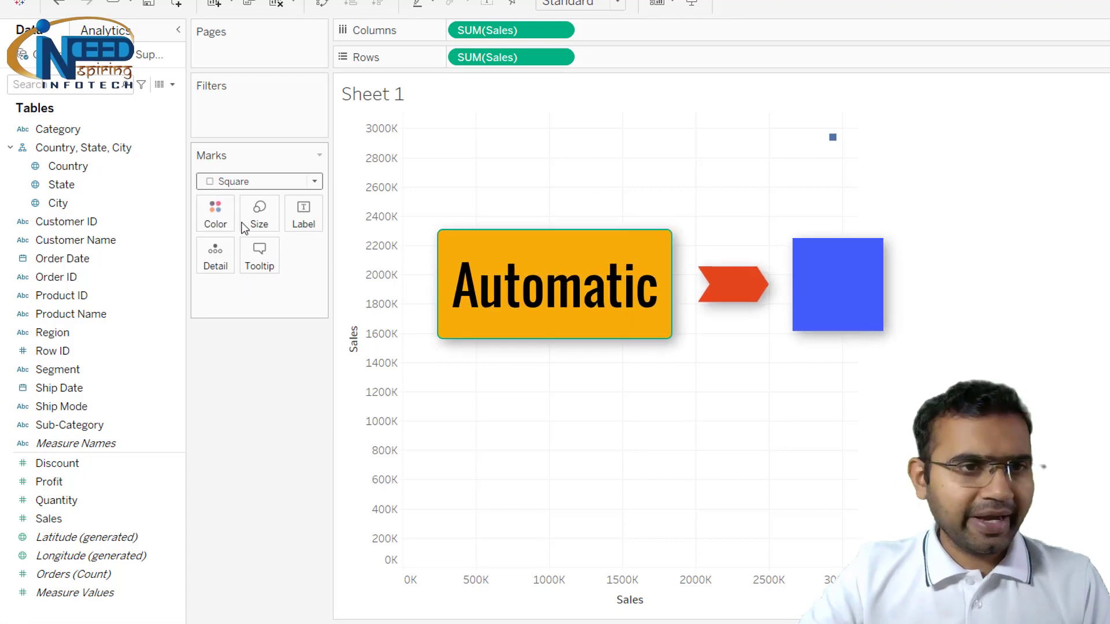
pyautogui.click(258, 216)
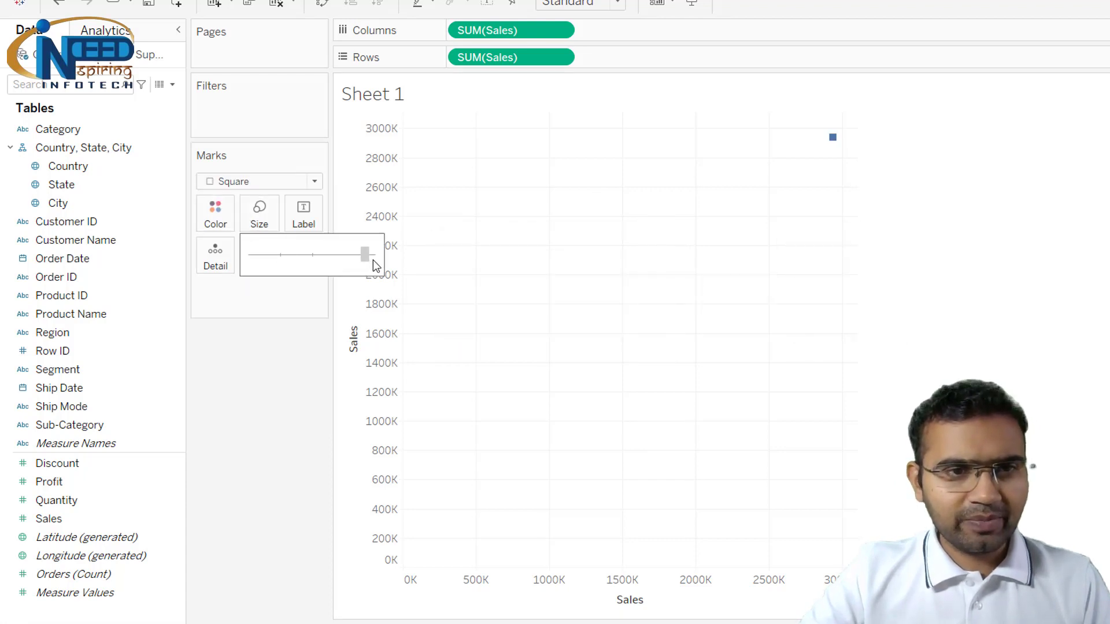
pyautogui.click(375, 259)
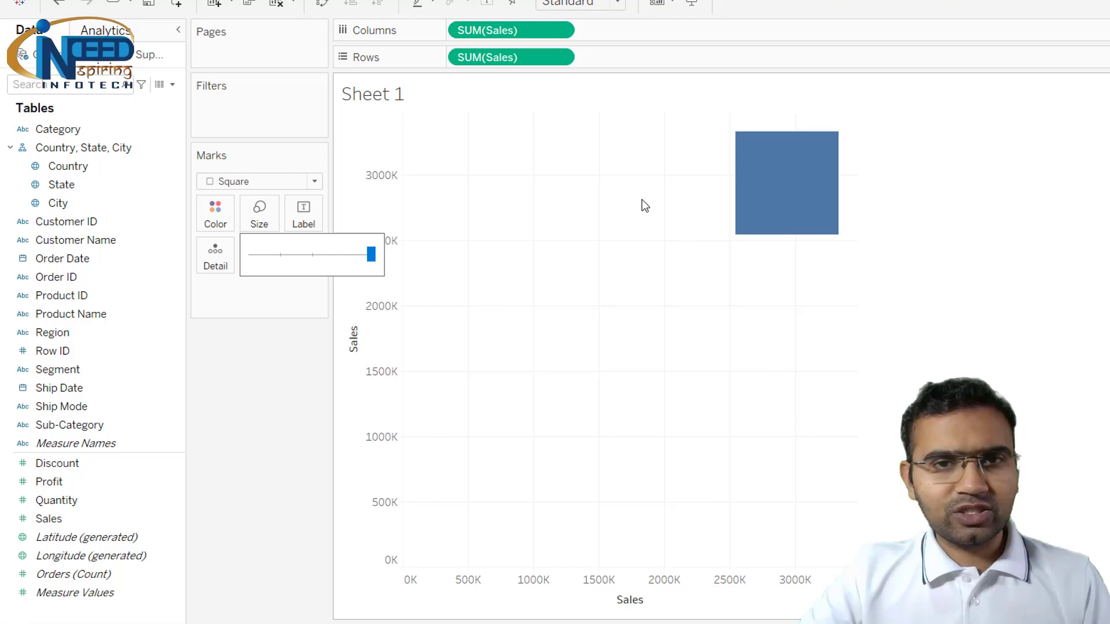
pyautogui.click(233, 357)
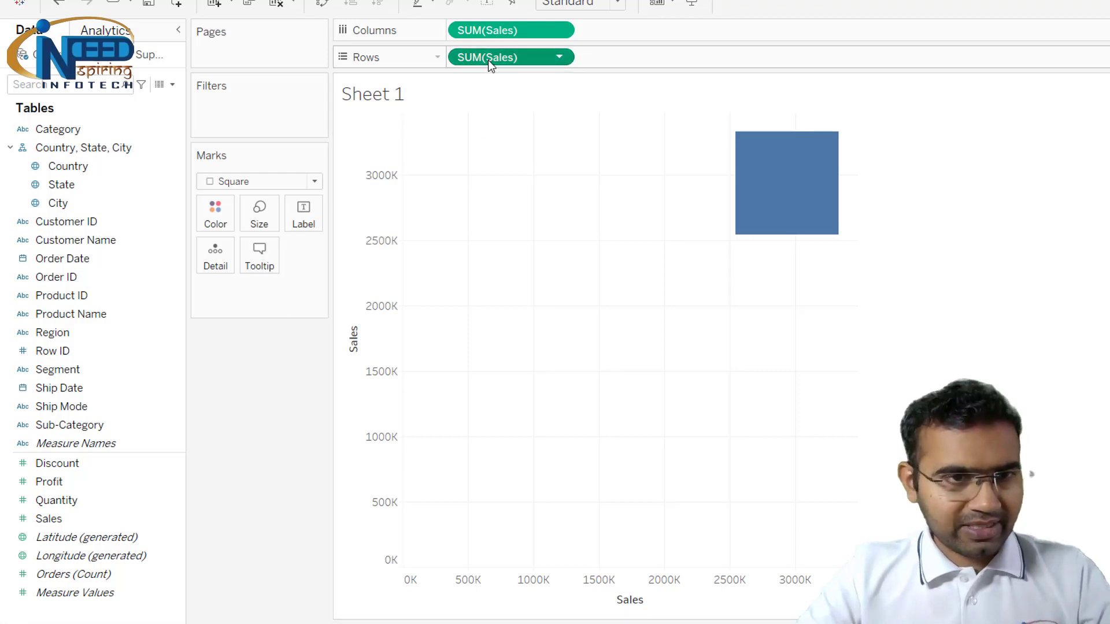
# - Label the square with its SUM(Sales) total in bold orange 24pt text
pyautogui.moveTo(488, 60); pyautogui.dragTo(309, 215)
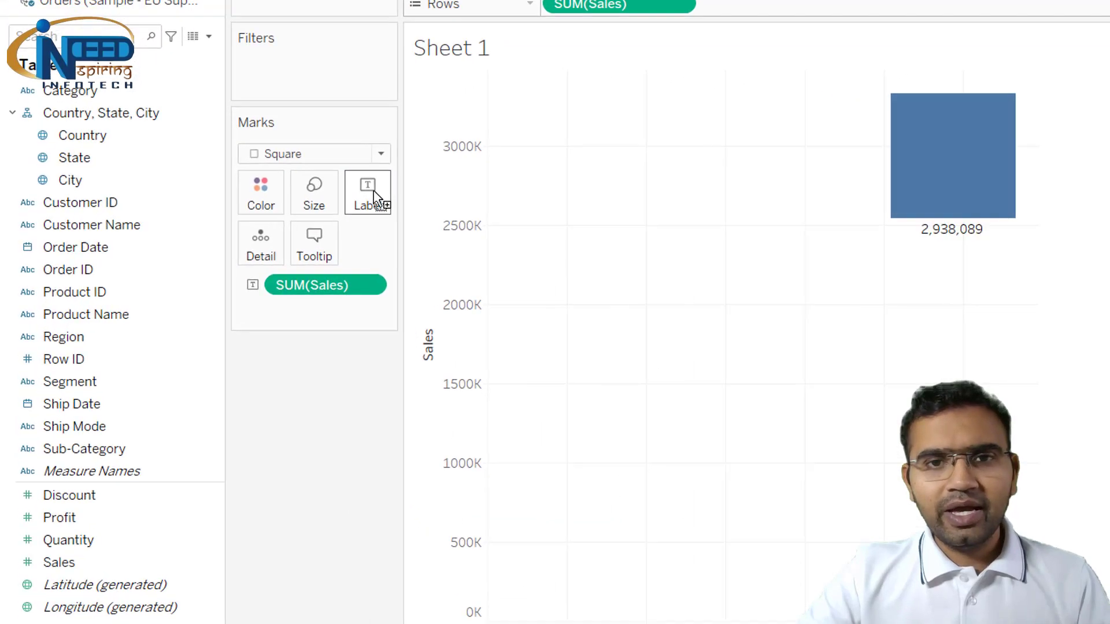
pyautogui.click(371, 195)
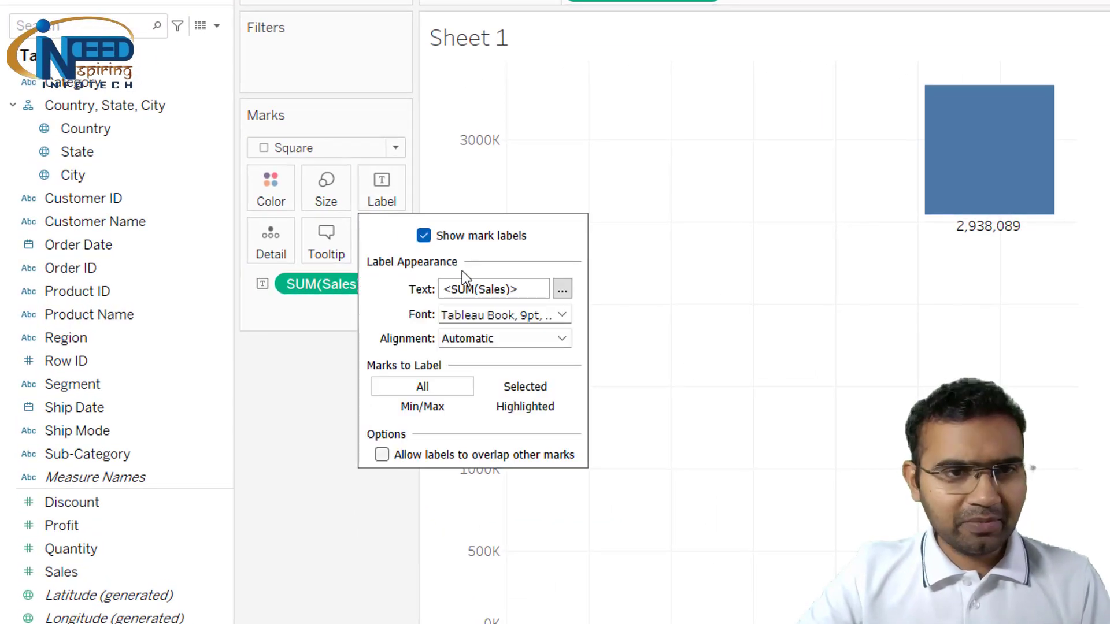
pyautogui.click(486, 313)
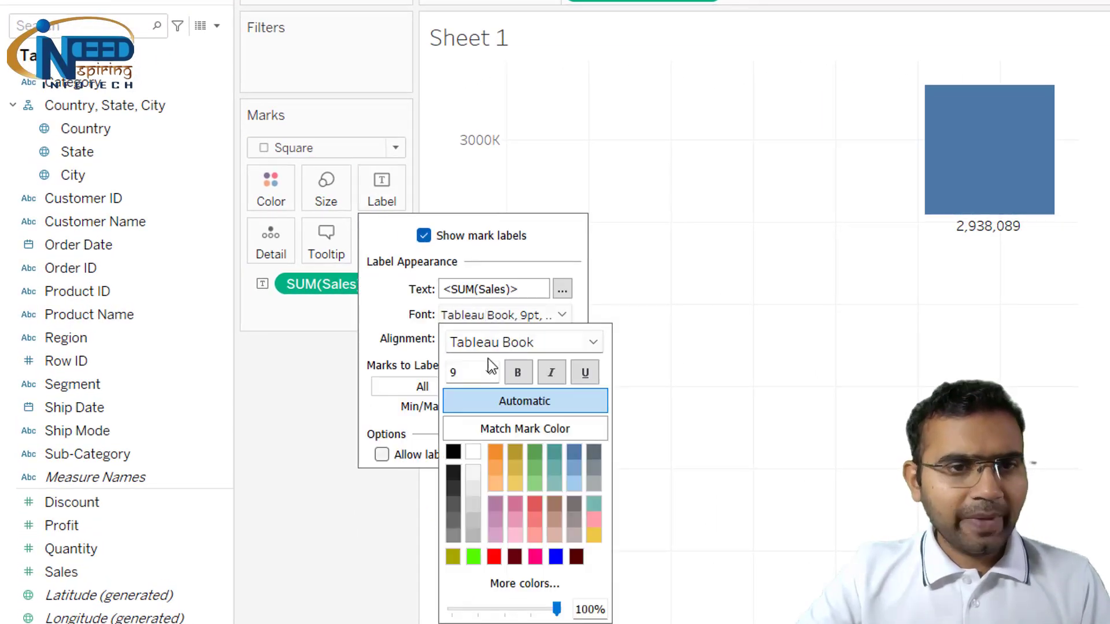
pyautogui.click(489, 374)
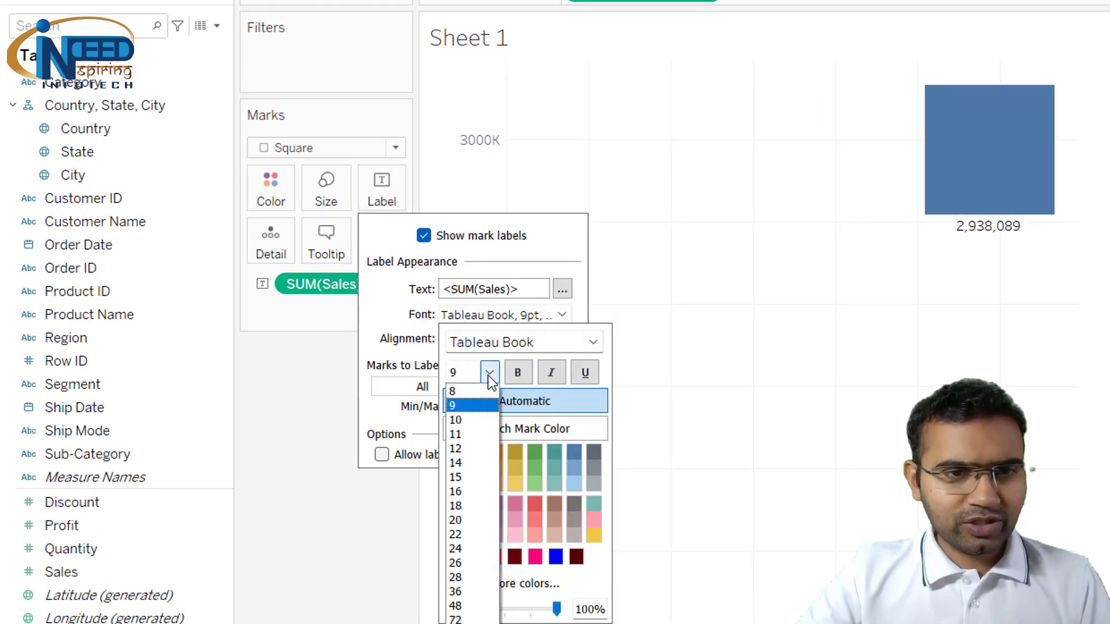
pyautogui.click(466, 548)
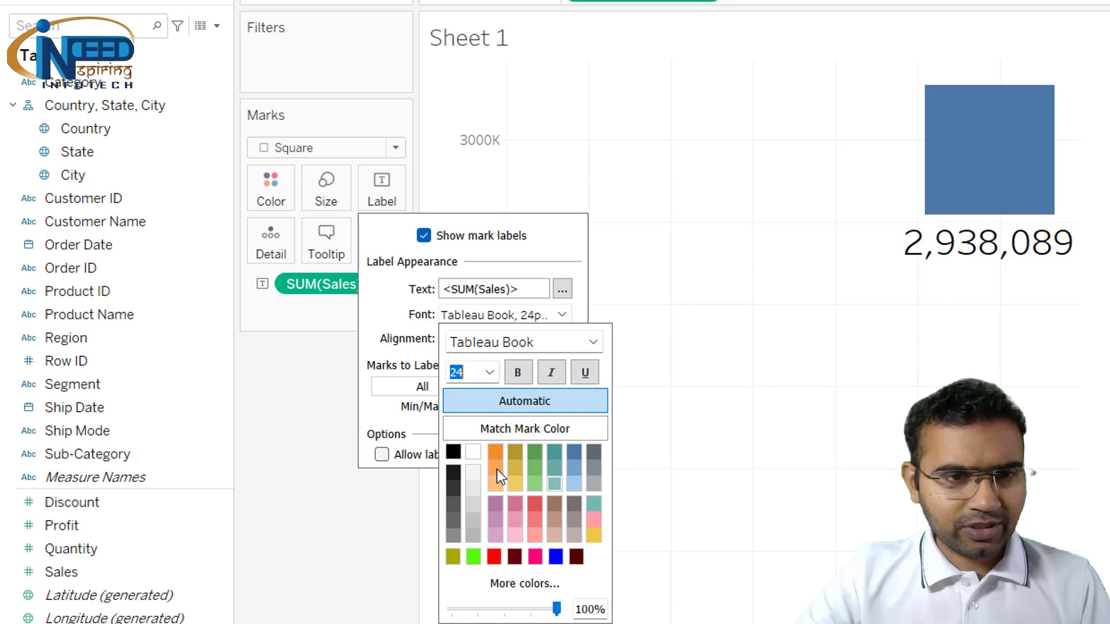
pyautogui.click(492, 453)
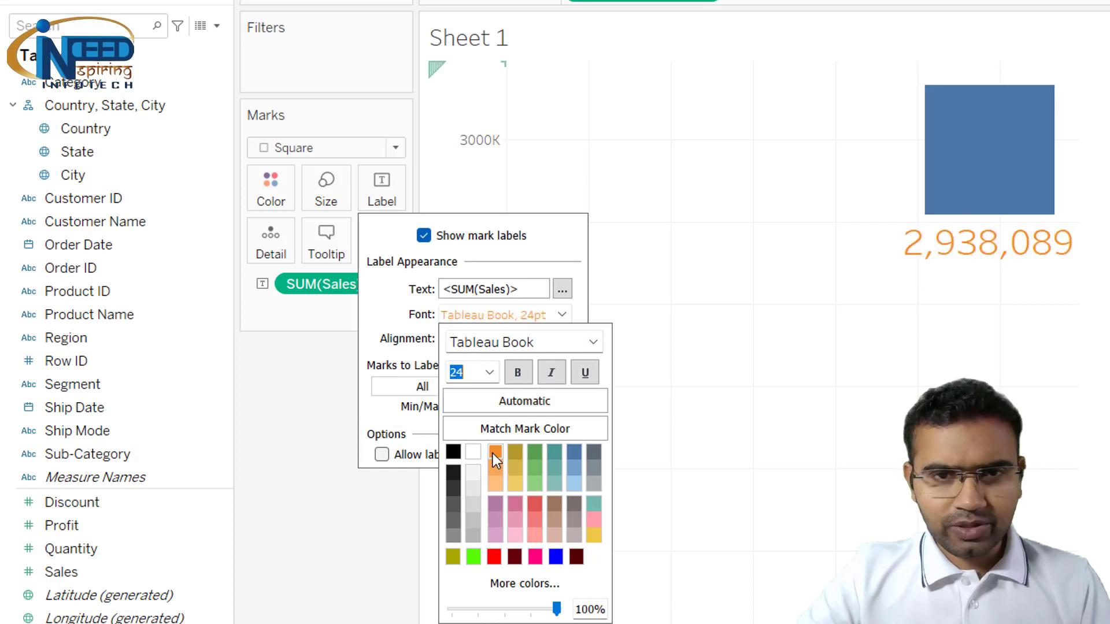
pyautogui.click(517, 372)
pyautogui.click(292, 312)
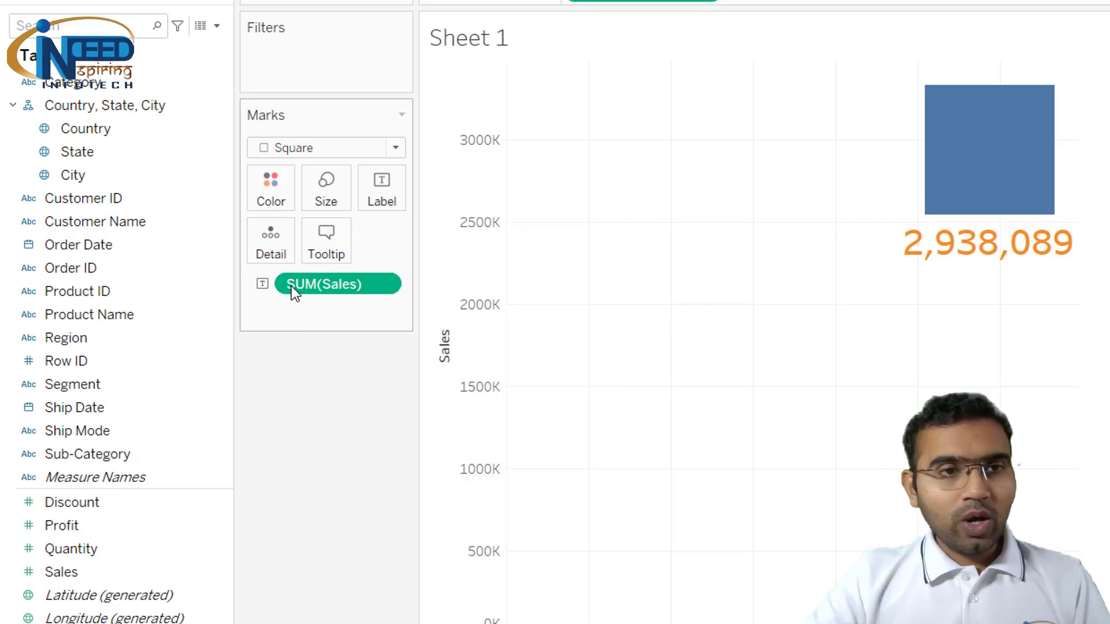
# - Colour the square mark green
pyautogui.click(280, 187)
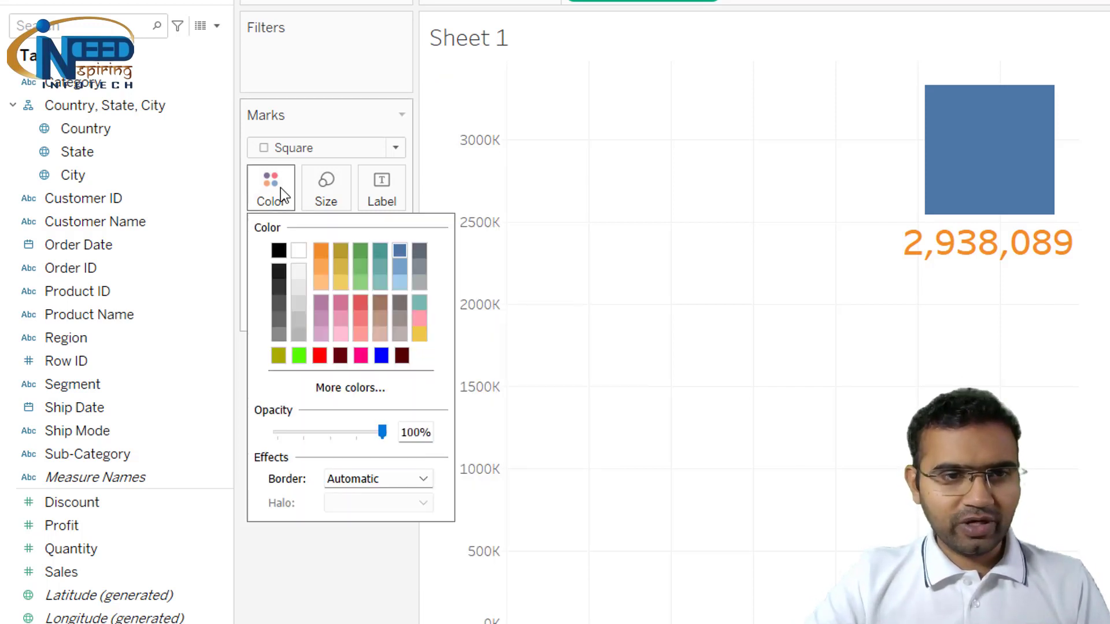
pyautogui.click(360, 251)
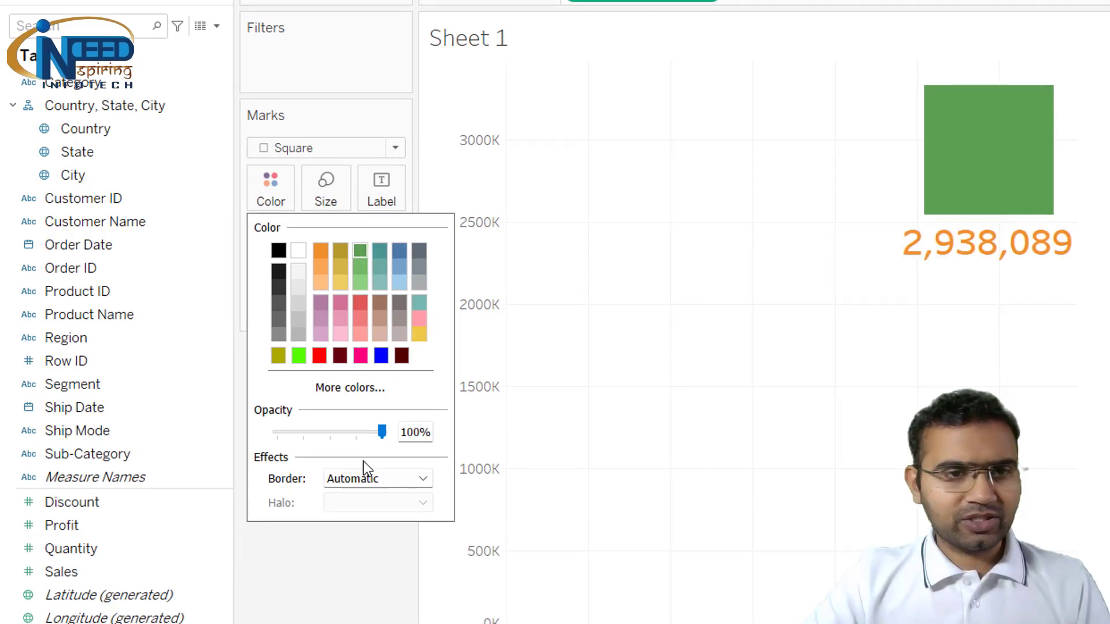
pyautogui.click(271, 541)
# - Rename Sheet 1 to 'Total Sales' and Story 1 to 'Sales Story'
pyautogui.doubleClick(113, 565)
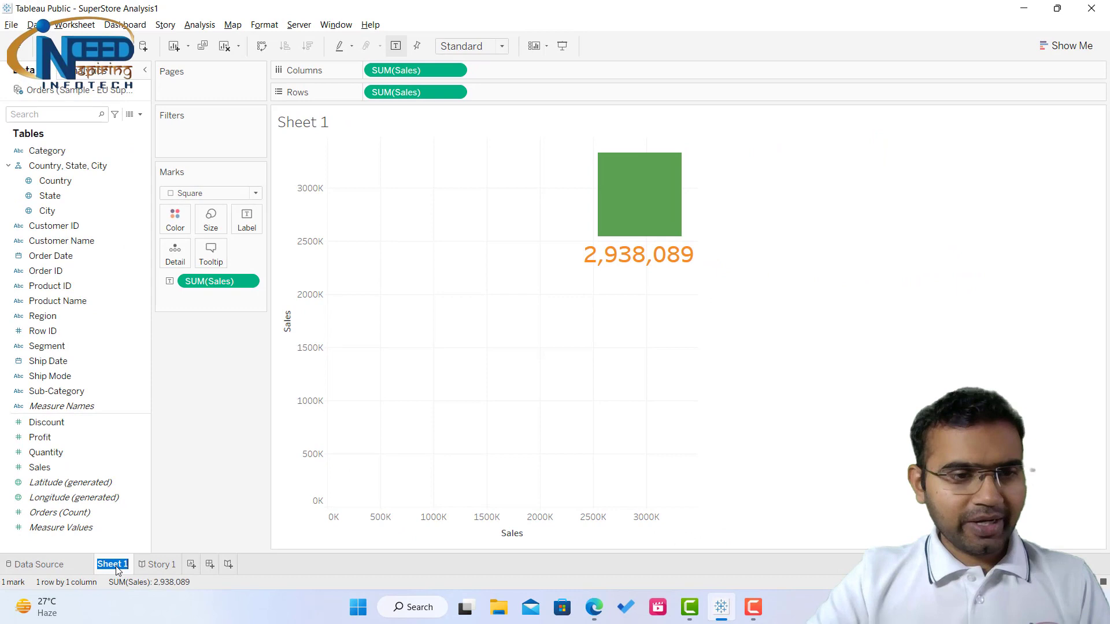
pyautogui.write('Total')
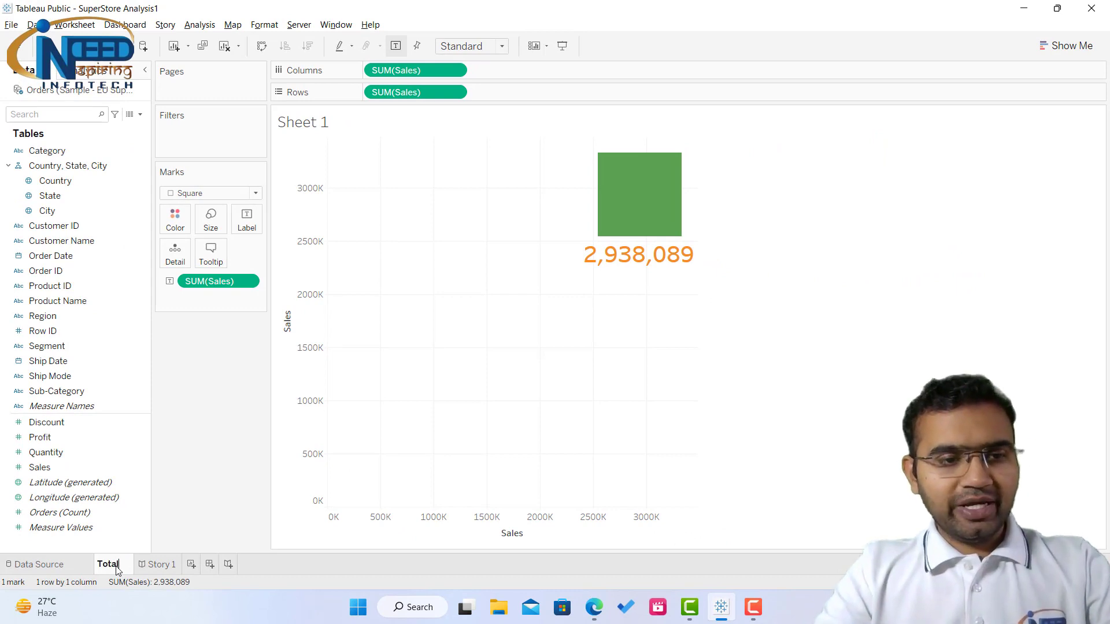
pyautogui.write(' Sales')
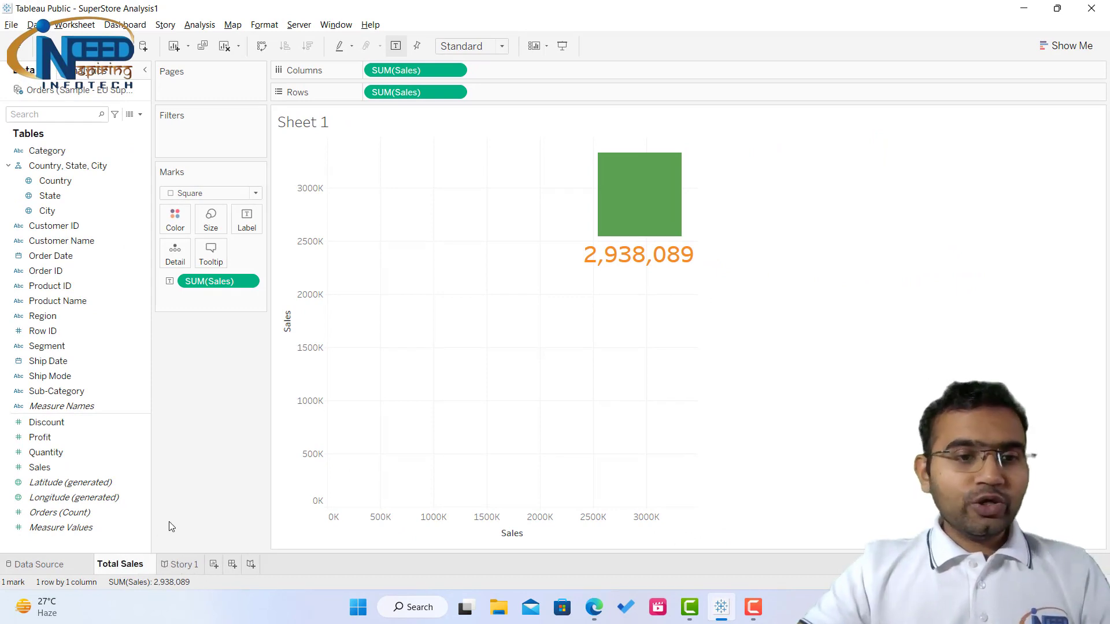
pyautogui.press('Return')
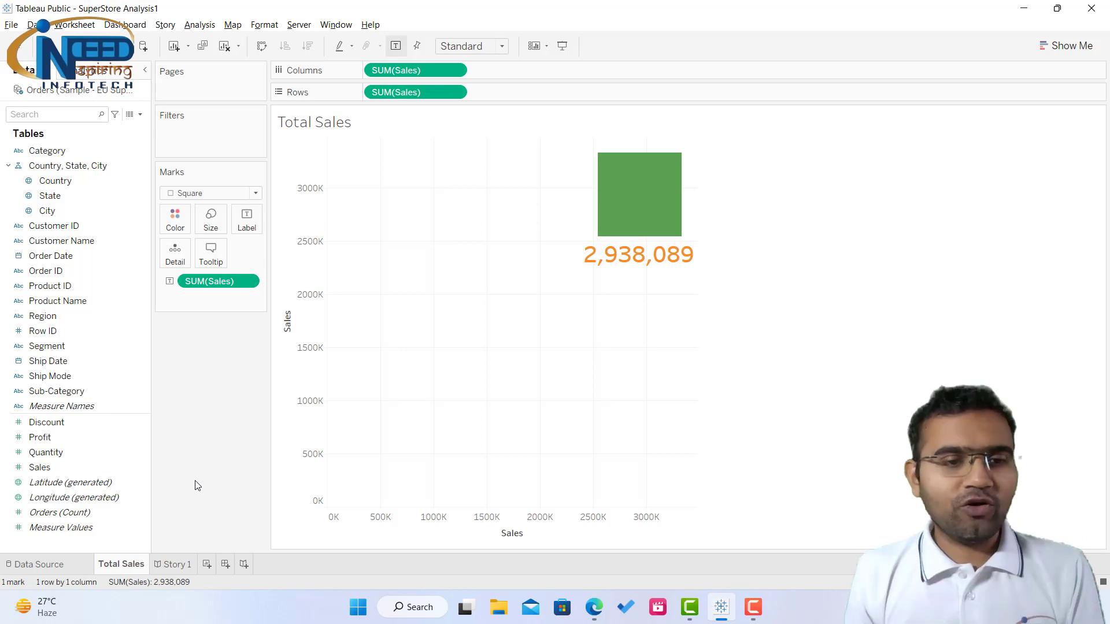
pyautogui.click(174, 561)
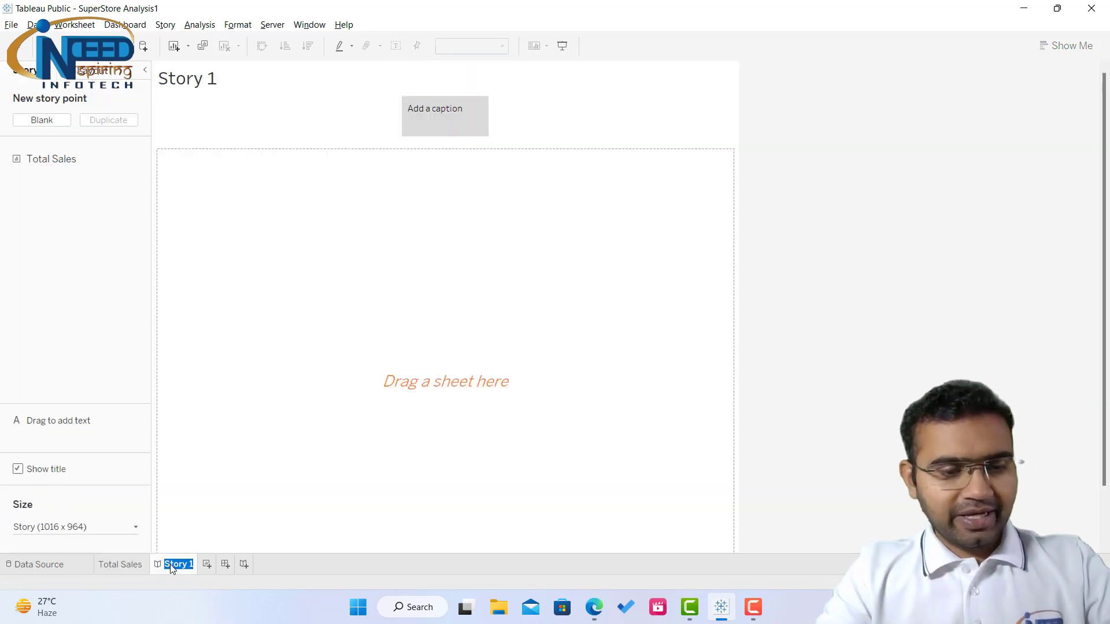
pyautogui.write('Sal')
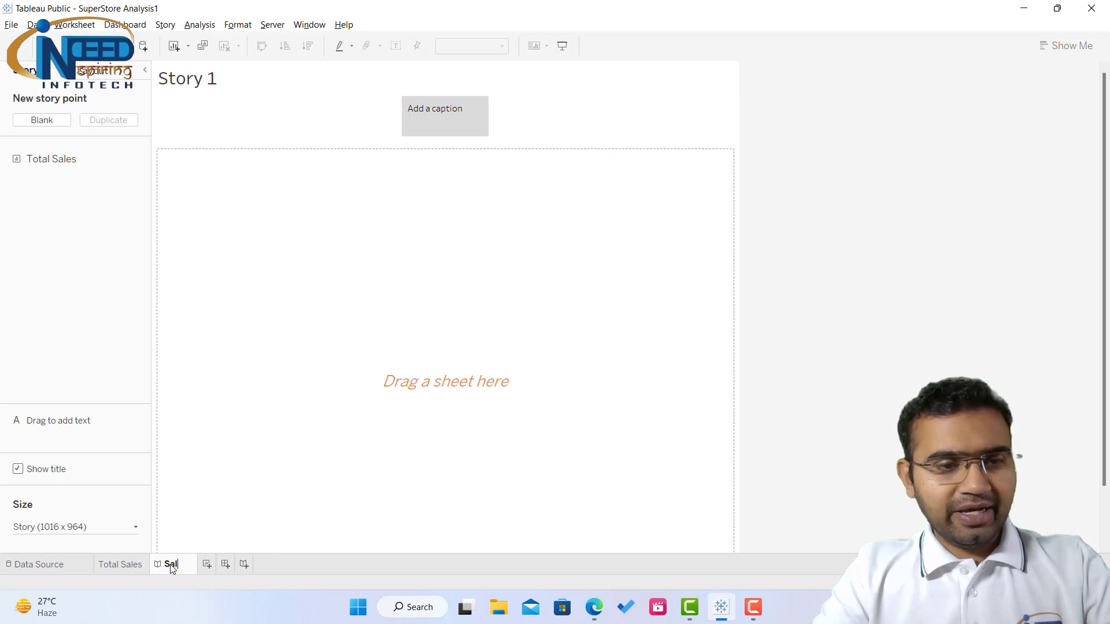
pyautogui.write('es Stor')
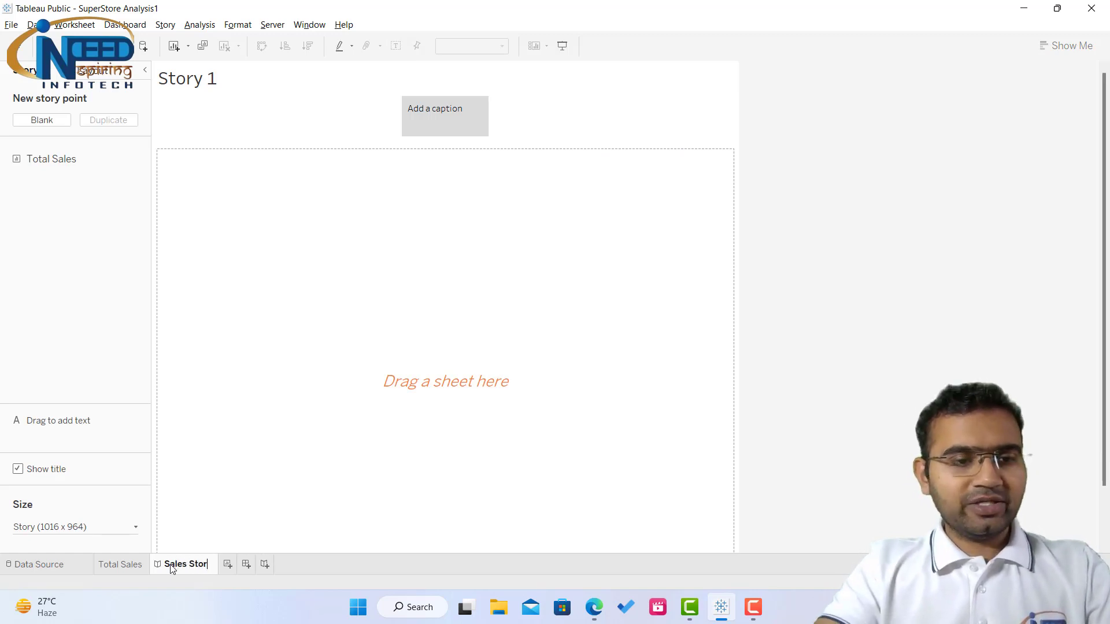
pyautogui.write('y')
pyautogui.press('Return')
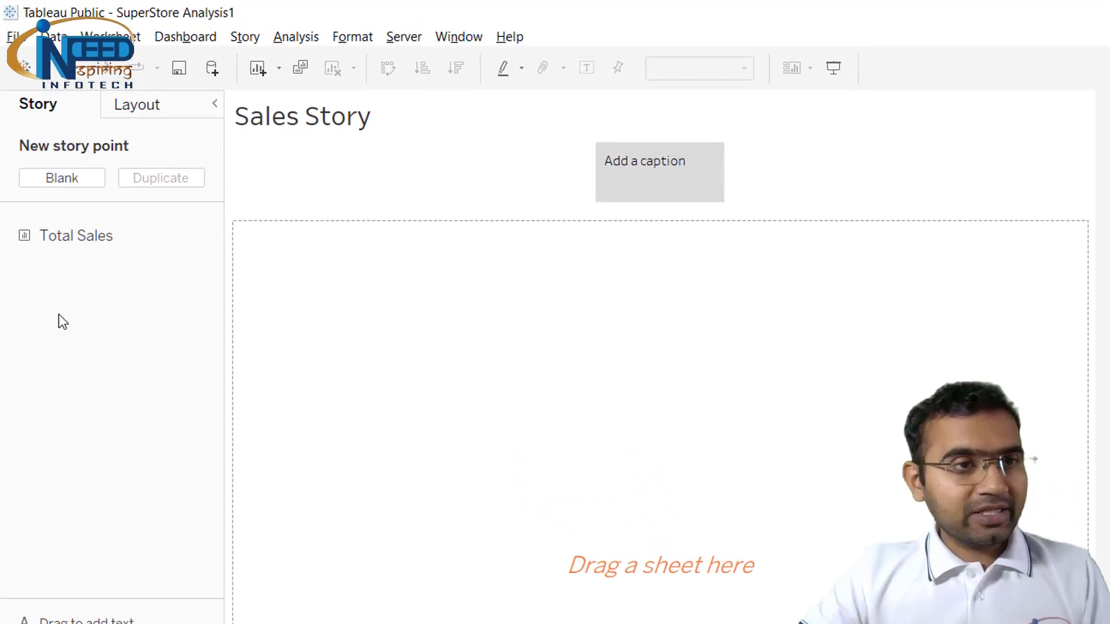
# - Place the Total Sales sheet in the first story point and caption it 'Total Sales'
pyautogui.moveTo(50, 240); pyautogui.dragTo(637, 189)
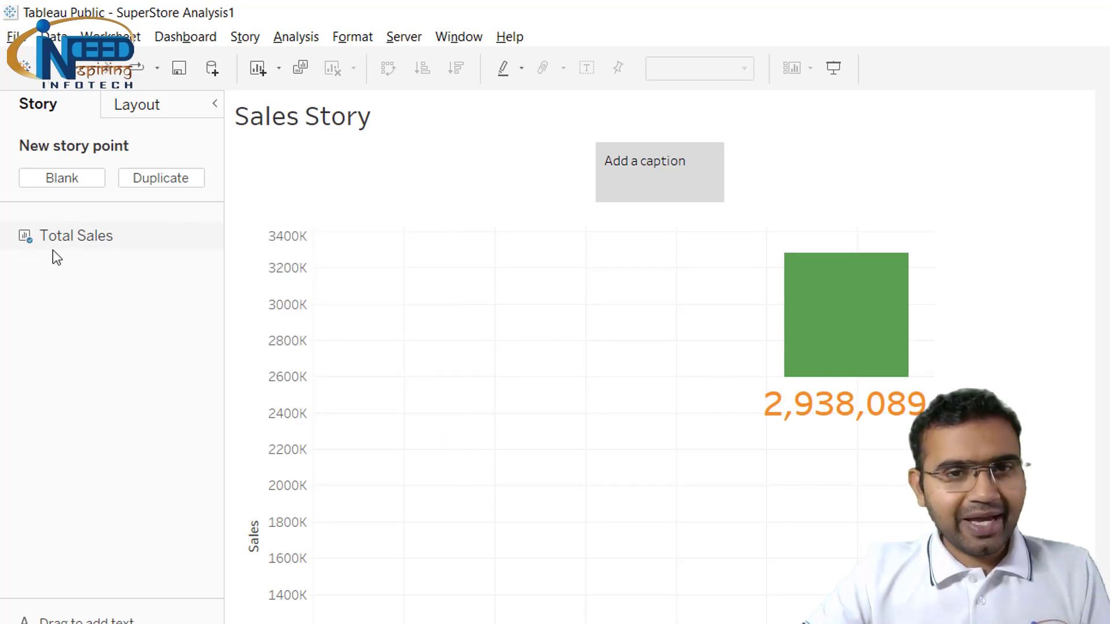
pyautogui.moveTo(650, 169)
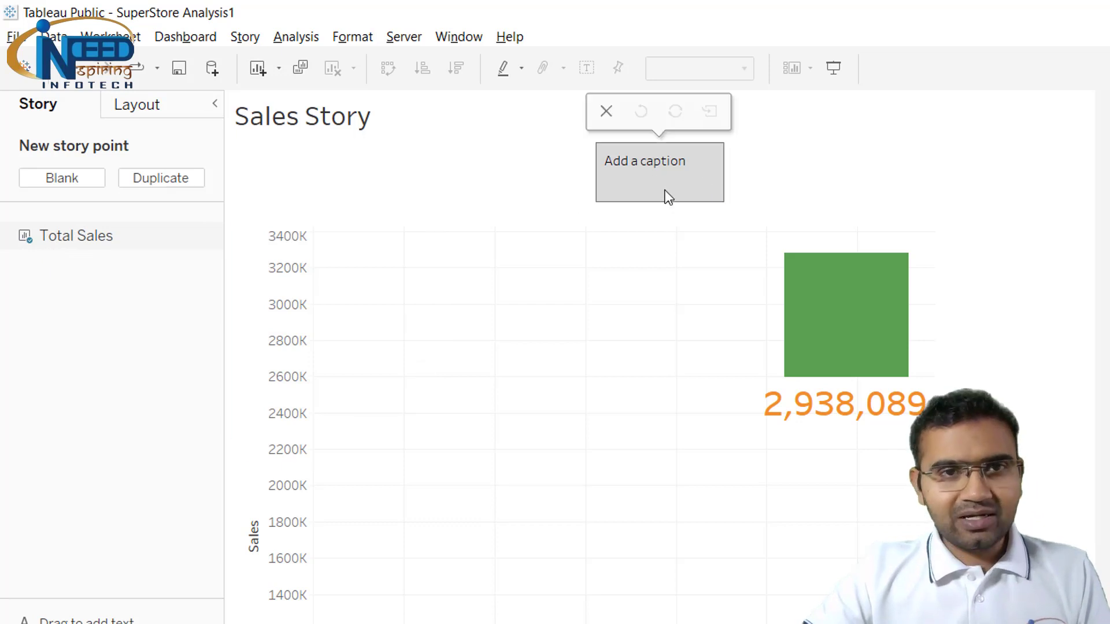
pyautogui.doubleClick(644, 176)
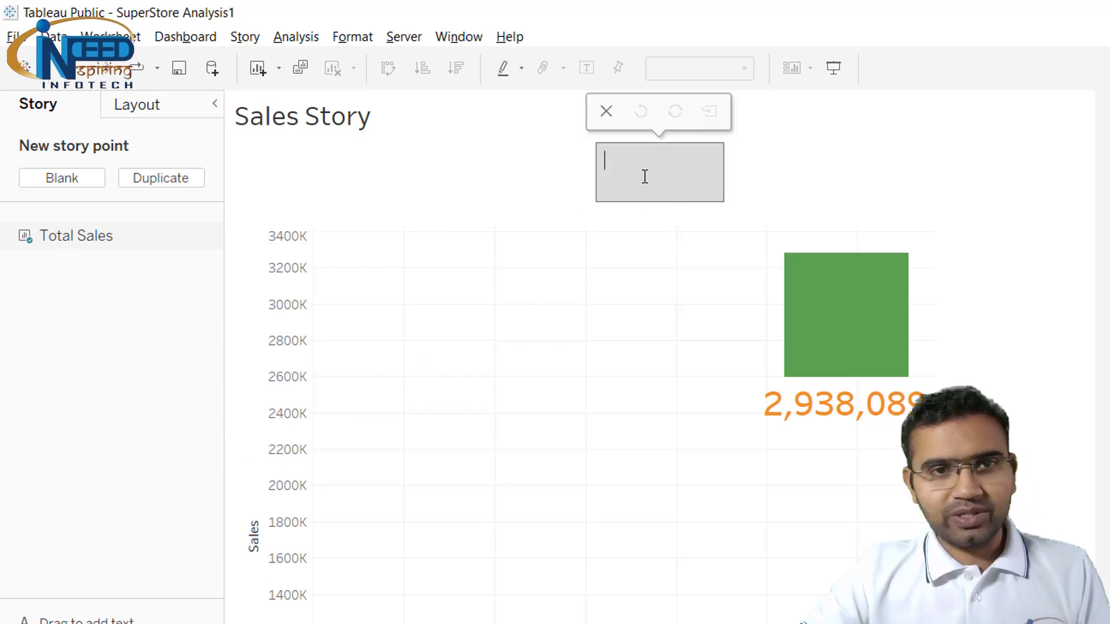
pyautogui.write('Total Sales')
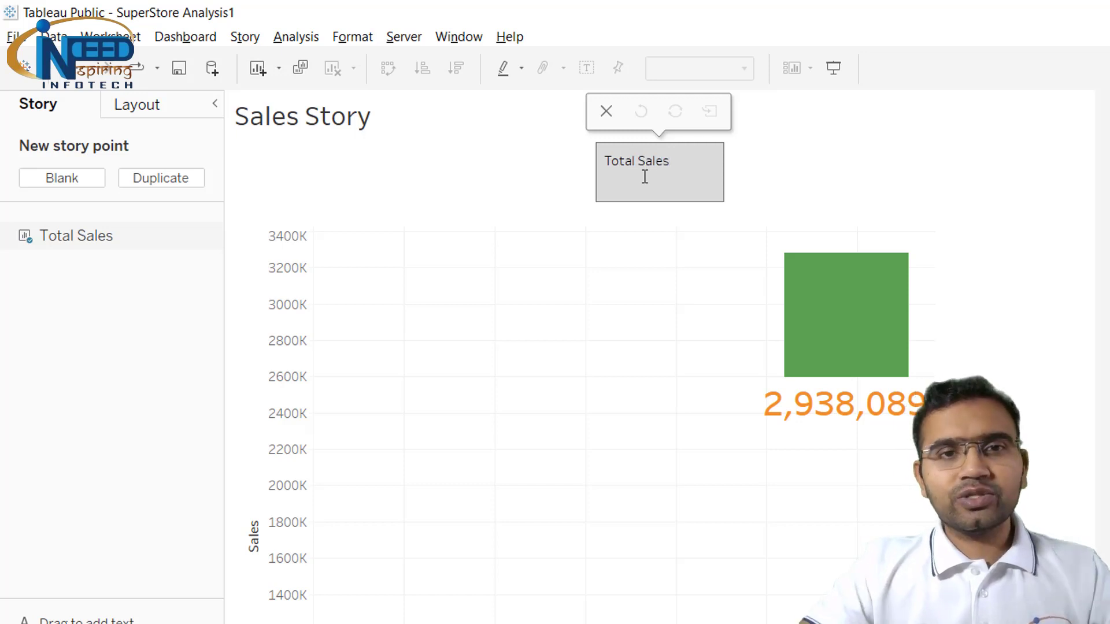
pyautogui.click(816, 188)
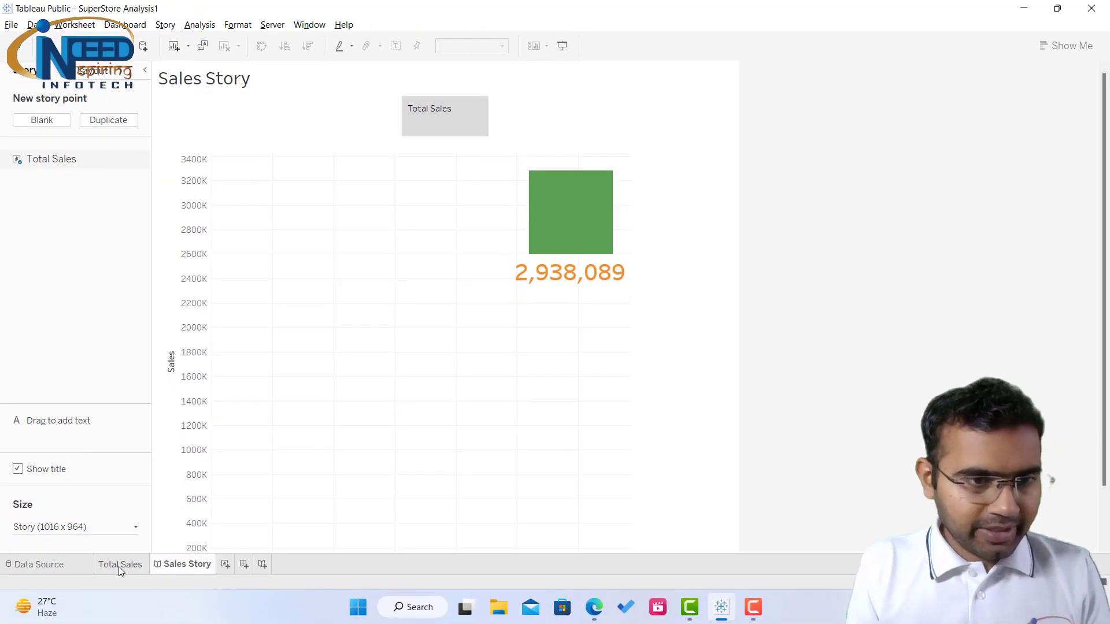
# - Move the Sales Story tab to the front of the sheet order and open Sheet 2
pyautogui.click(119, 565)
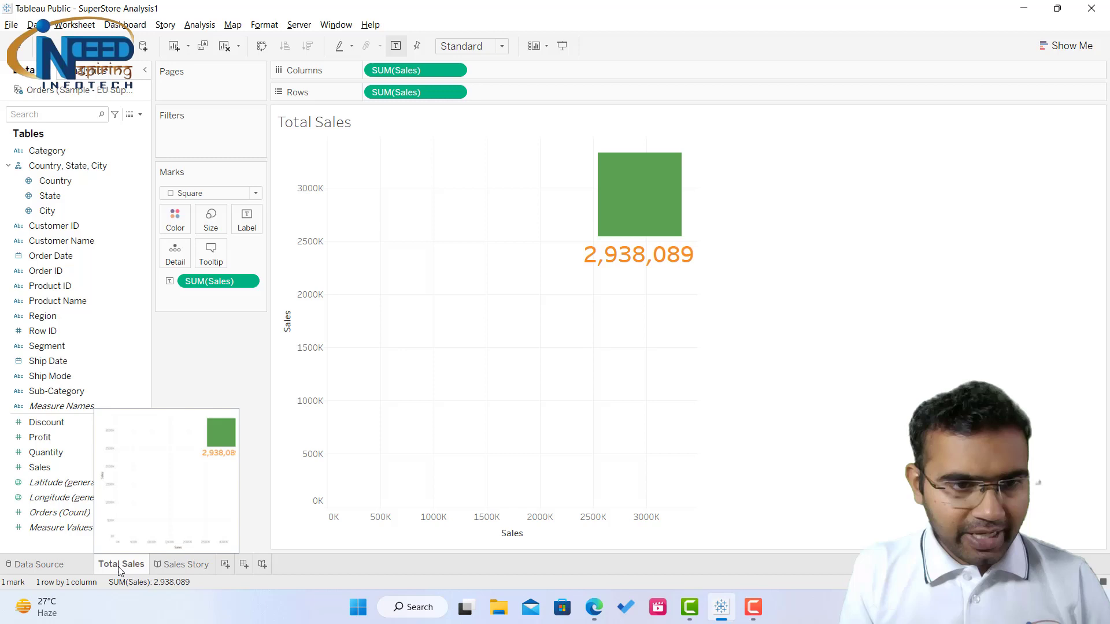
pyautogui.click(225, 563)
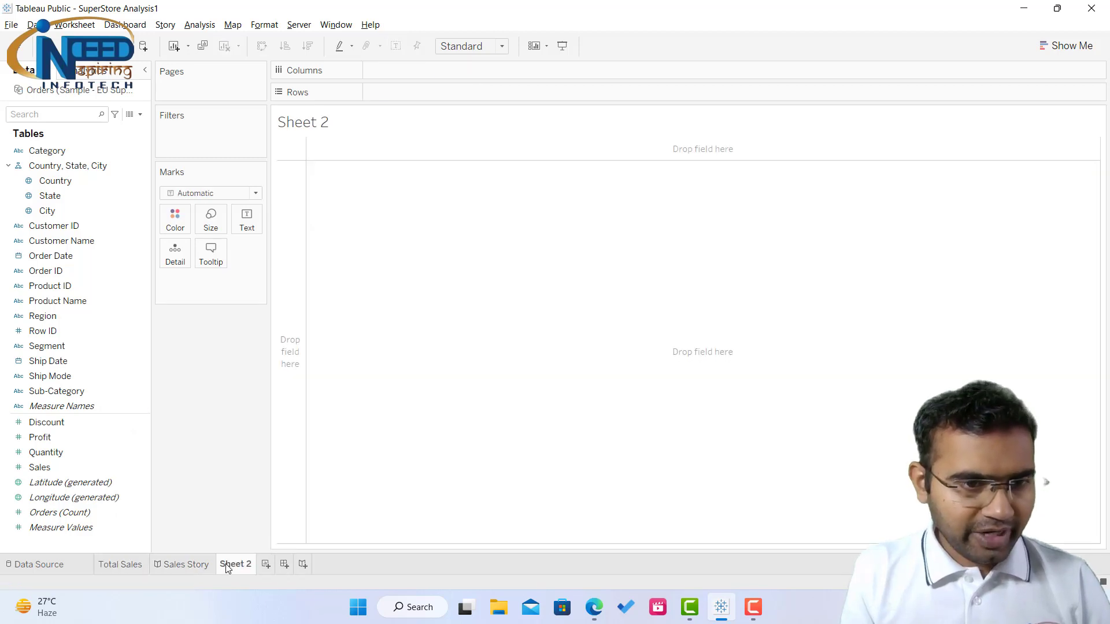
pyautogui.moveTo(192, 564); pyautogui.dragTo(107, 565)
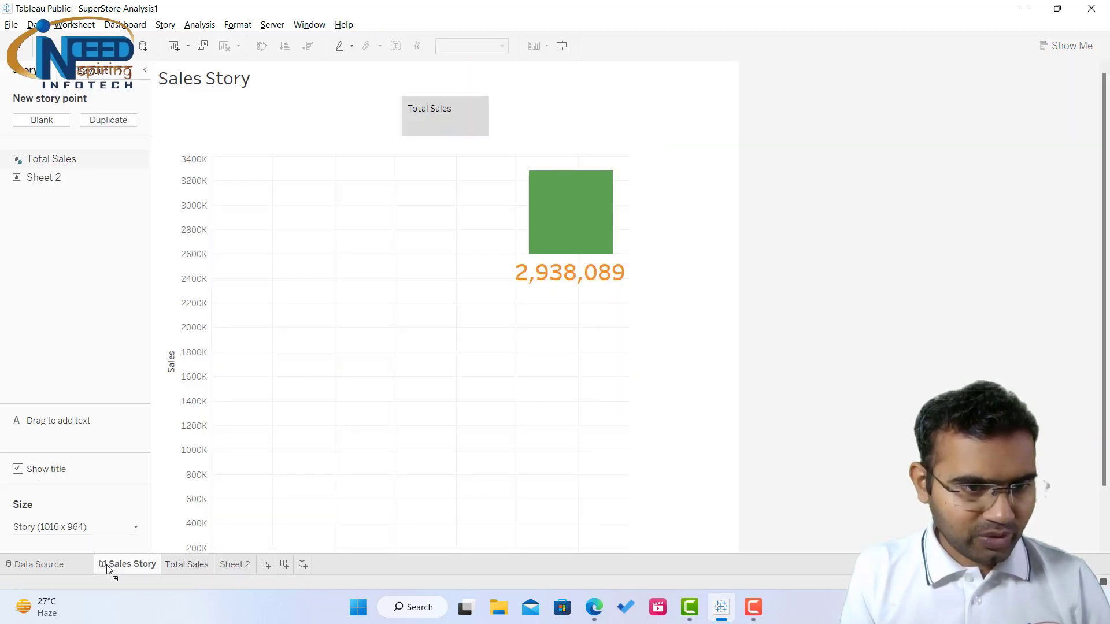
pyautogui.click(228, 565)
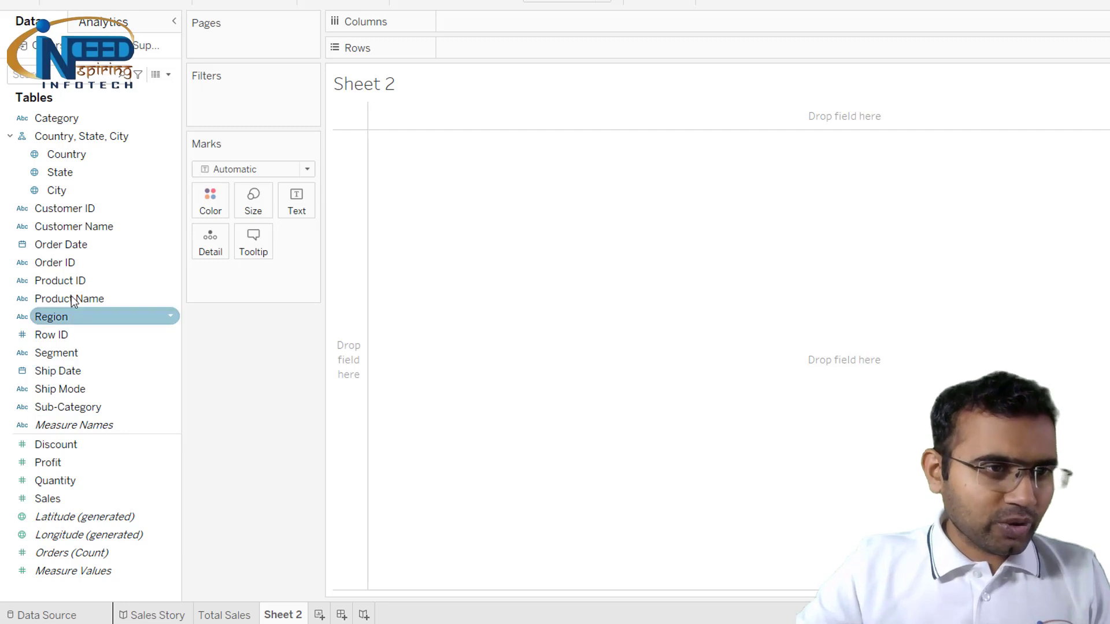
# - Build a line chart of SUM(Sales) by Order Date and switch the date level to Month
pyautogui.moveTo(60, 245); pyautogui.dragTo(495, 26)
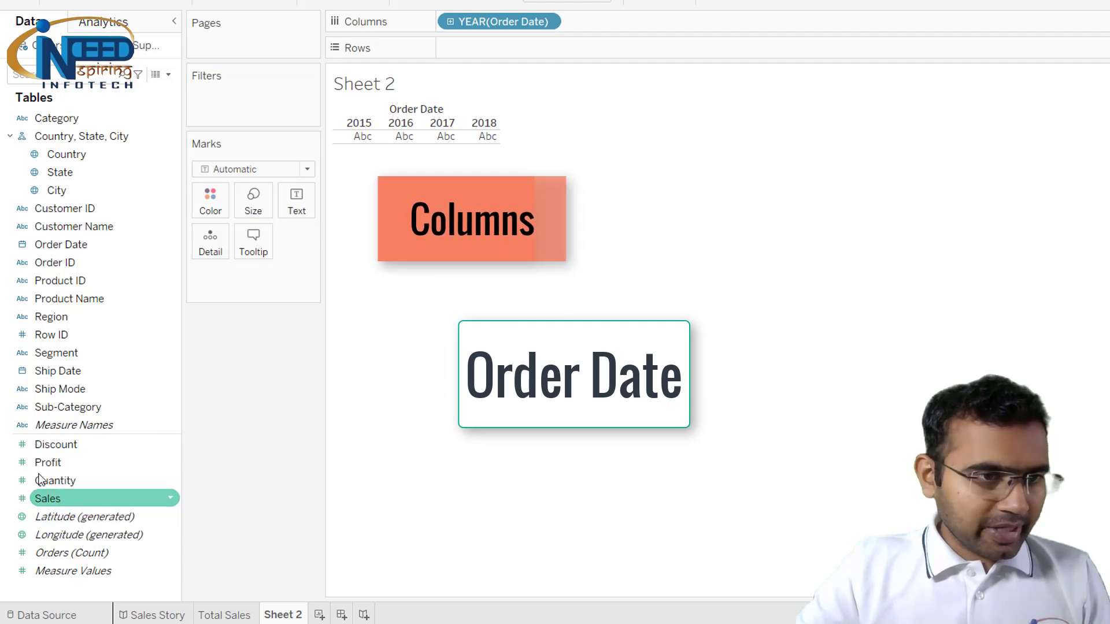
pyautogui.moveTo(46, 508)
pyautogui.mouseDown()
pyautogui.moveTo(311, 234)
pyautogui.moveTo(461, 52)
pyautogui.mouseUp()
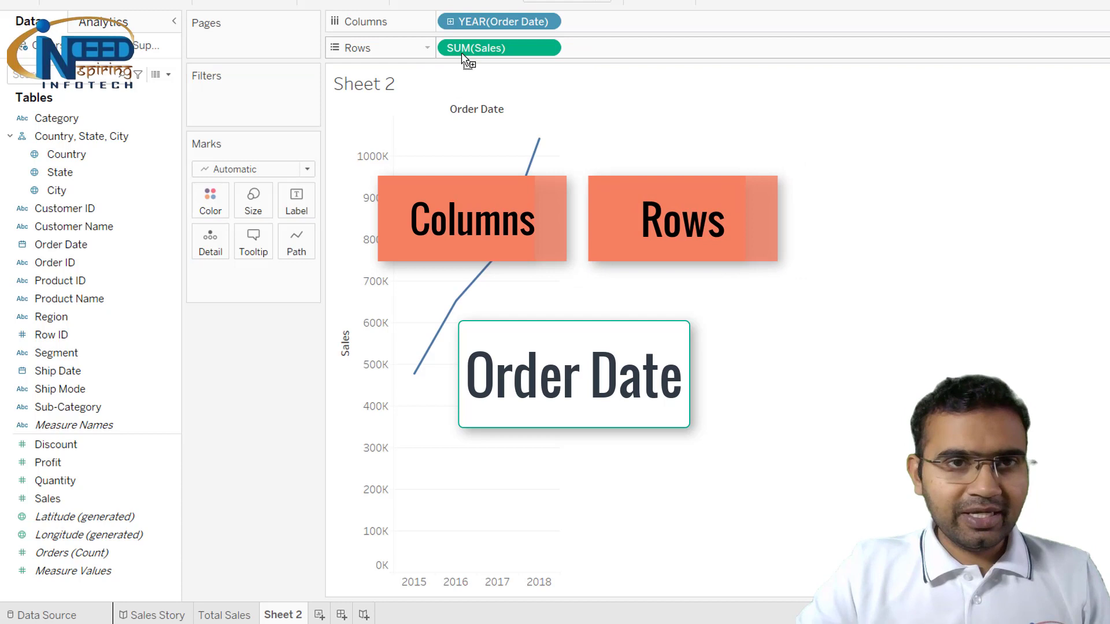
pyautogui.click(546, 22)
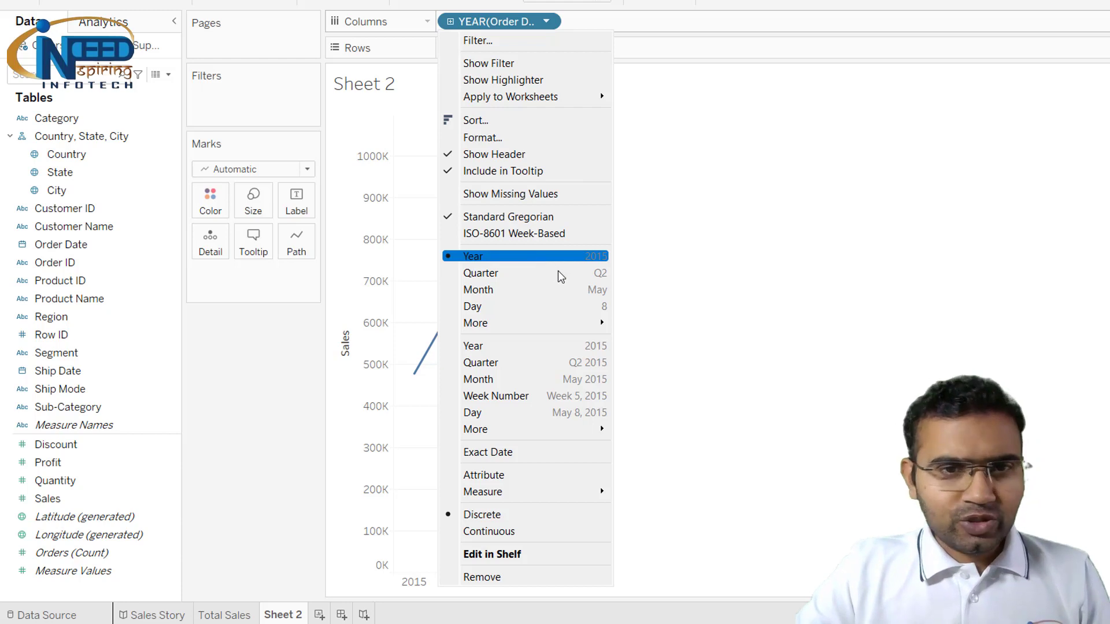
pyautogui.click(576, 291)
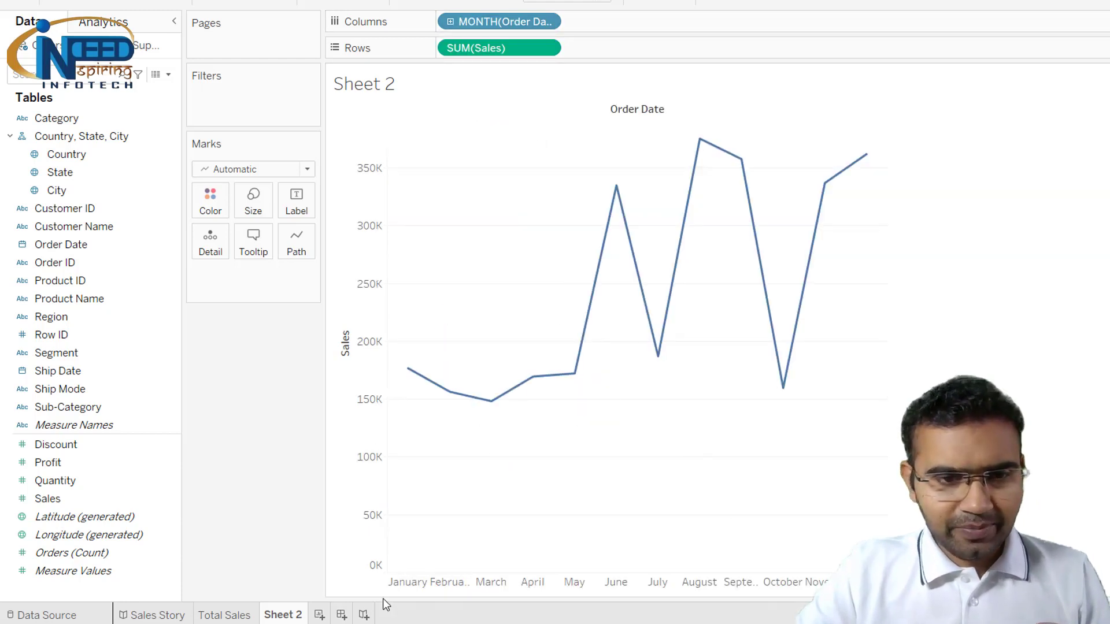
pyautogui.click(547, 21)
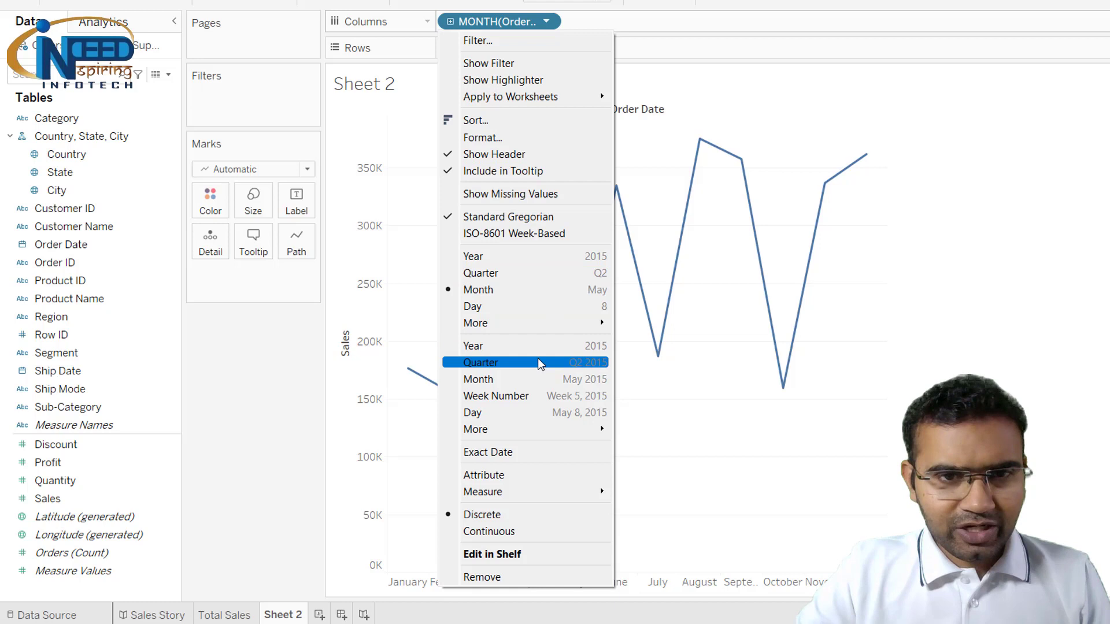
# - Set Order Date back to Year and show larger circles sized by SUM(Sales), coloured by year
pyautogui.click(575, 346)
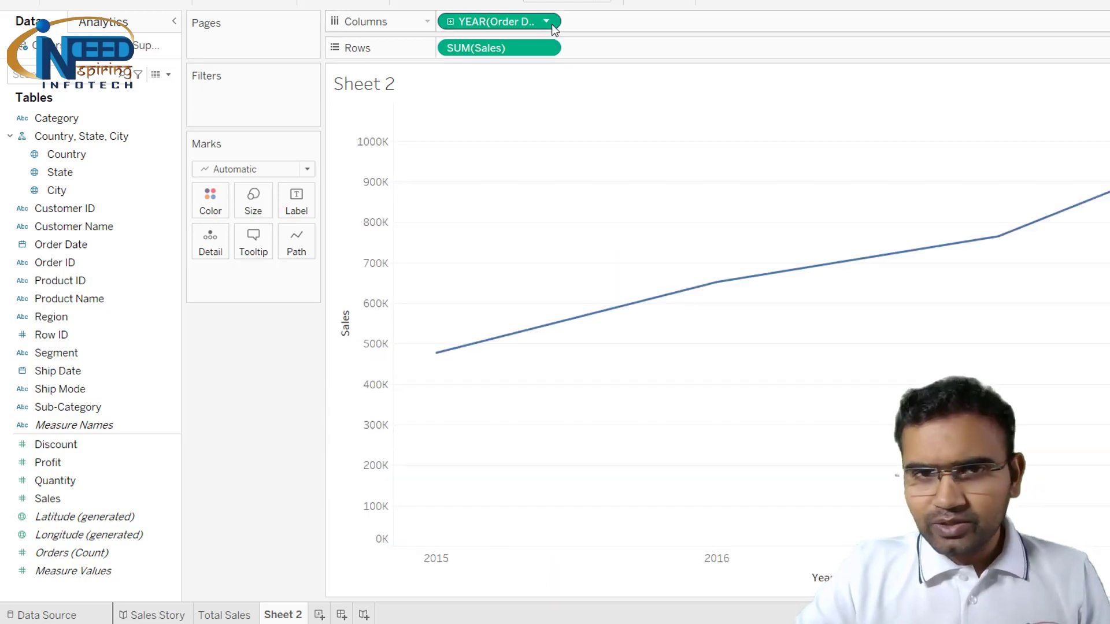
pyautogui.click(264, 173)
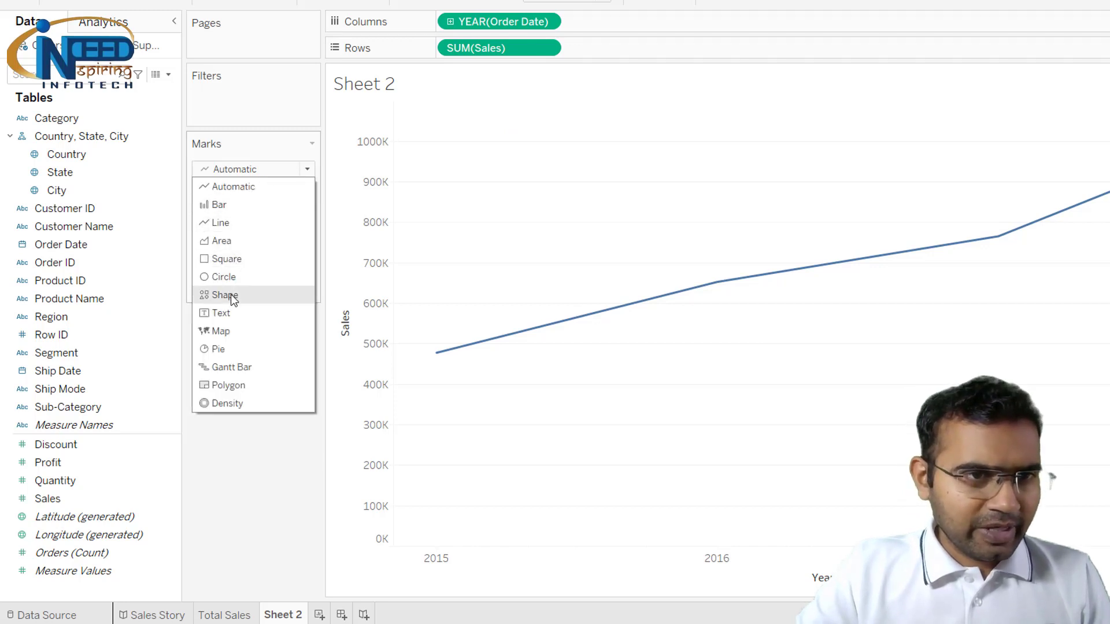
pyautogui.click(234, 275)
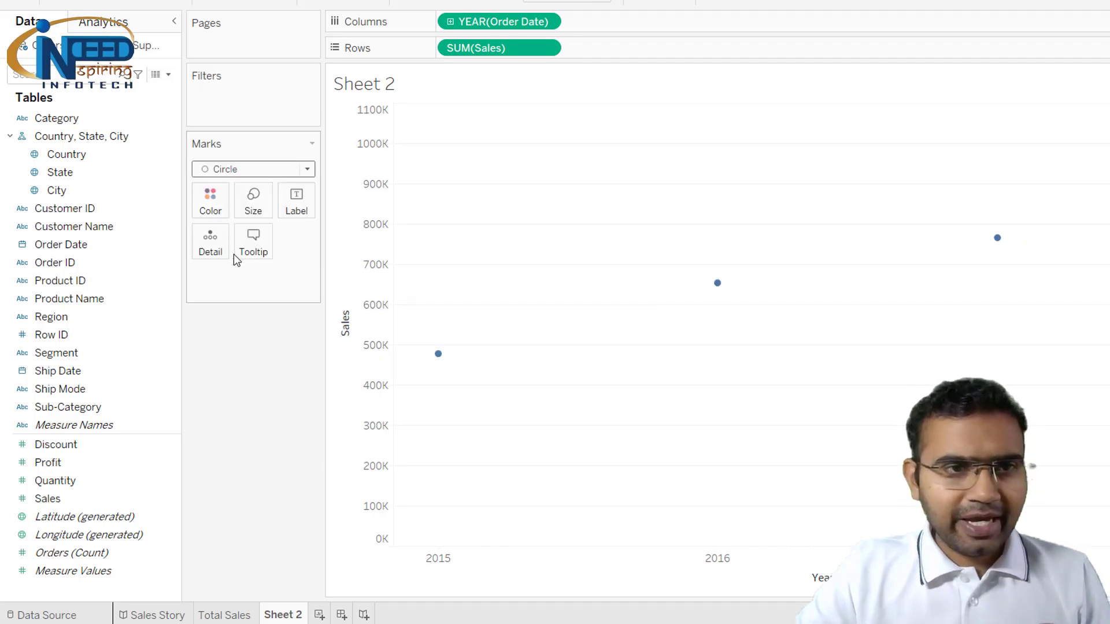
pyautogui.click(254, 205)
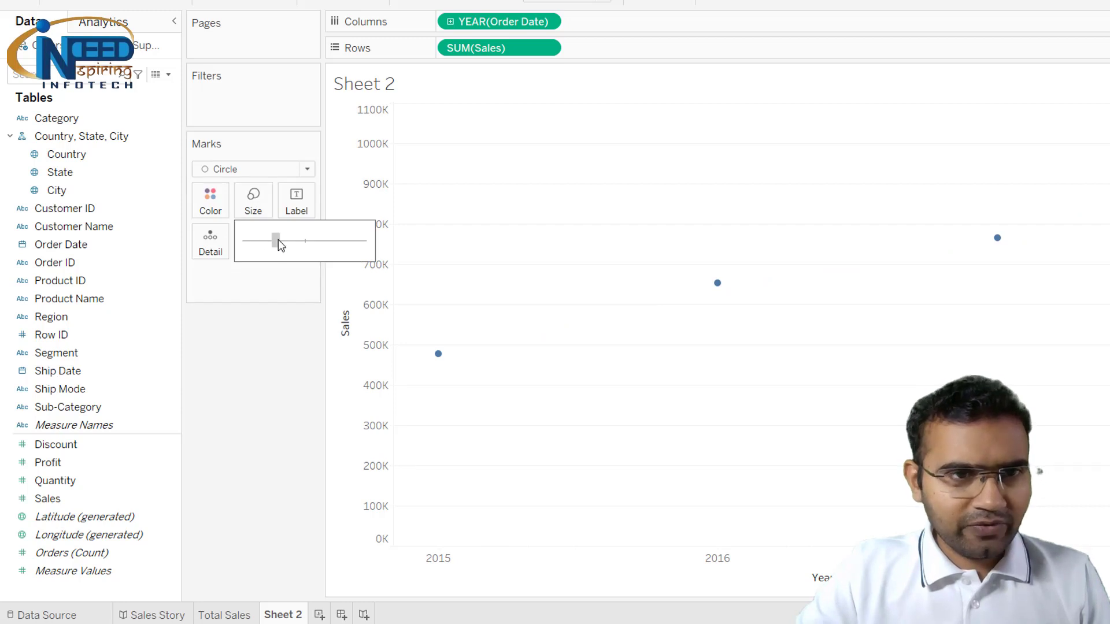
pyautogui.moveTo(278, 239); pyautogui.dragTo(288, 240)
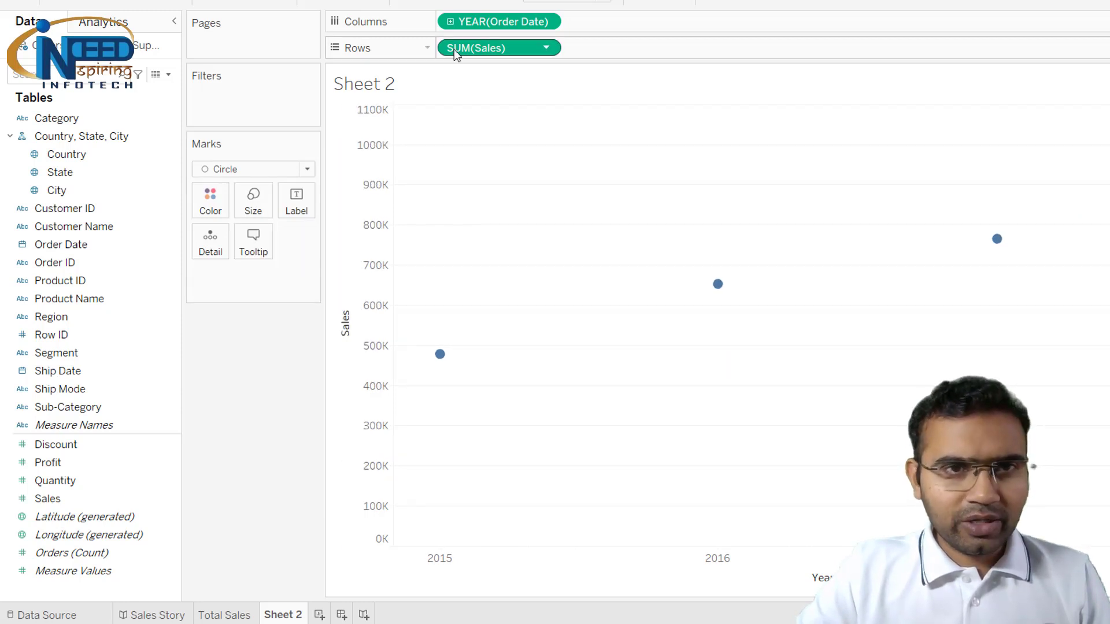
pyautogui.moveTo(454, 50); pyautogui.dragTo(249, 202)
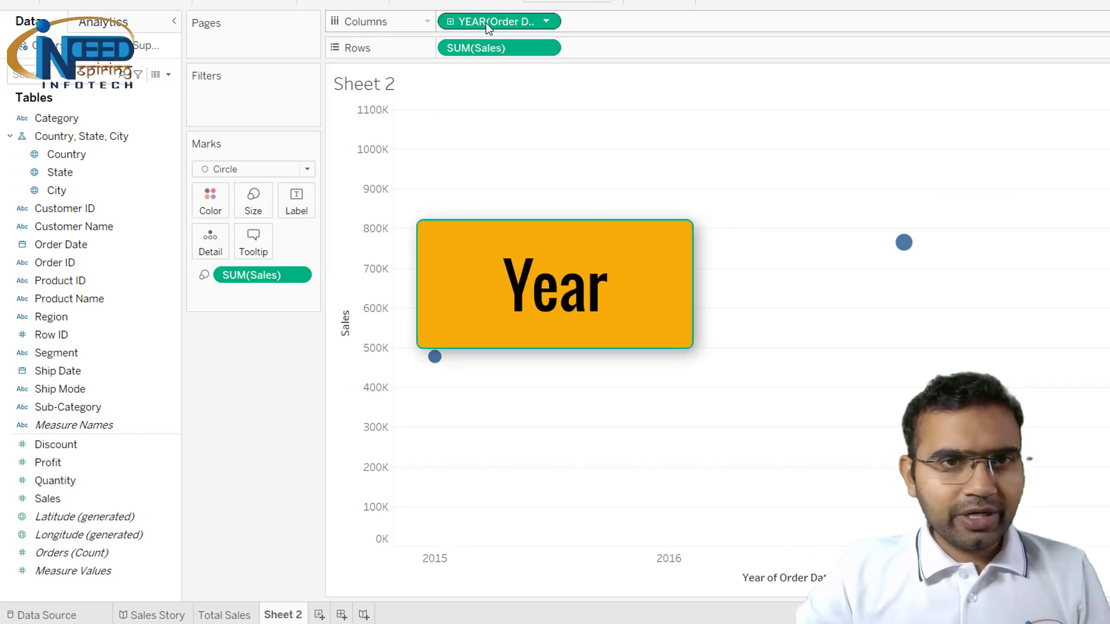
pyautogui.moveTo(486, 23); pyautogui.dragTo(207, 201)
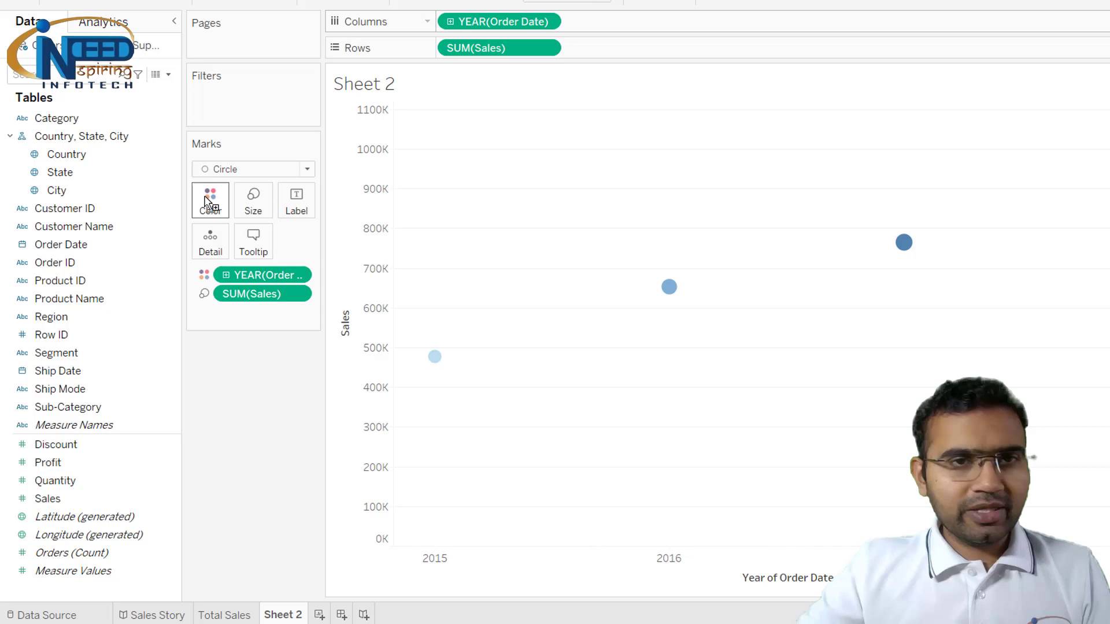
# - Give the year colours a stepped Sunrise-Sunset Diverging palette
pyautogui.click(206, 207)
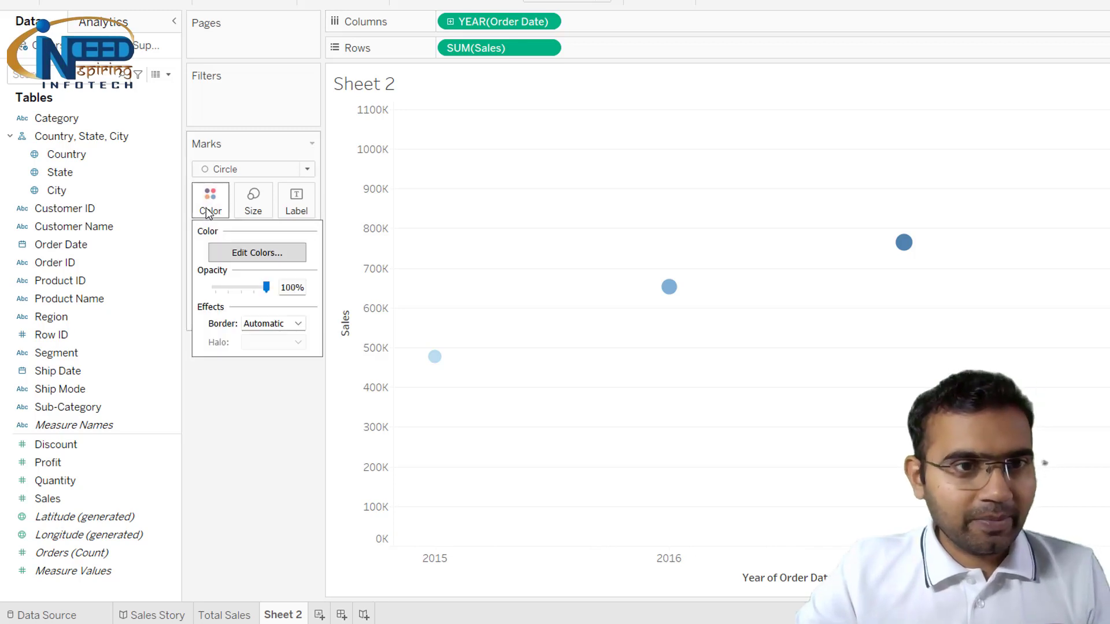
pyautogui.click(250, 253)
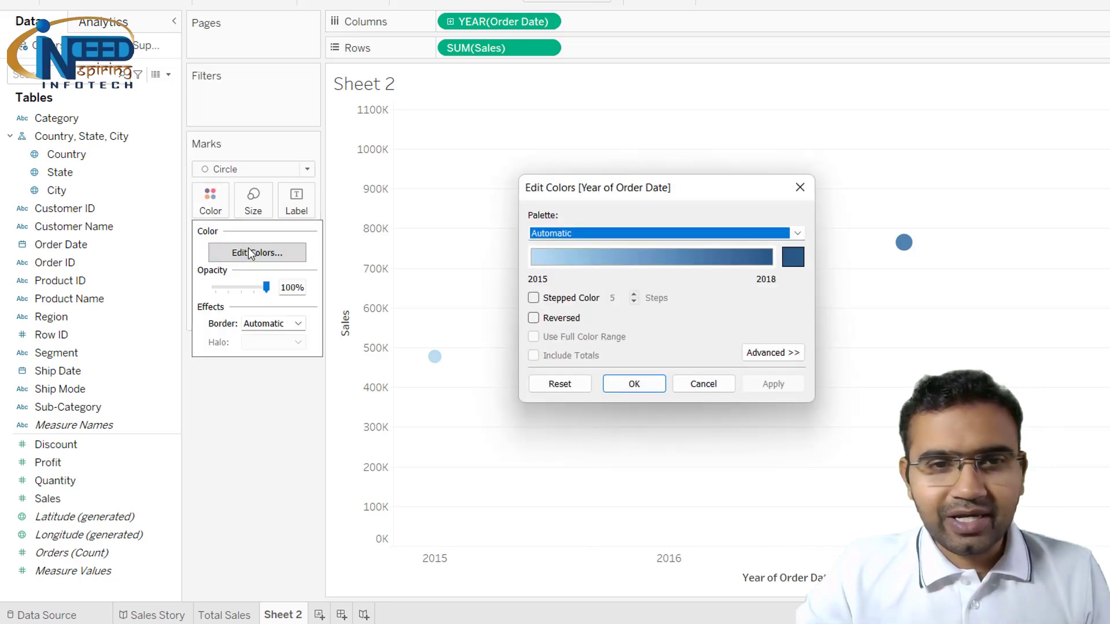
pyautogui.click(533, 298)
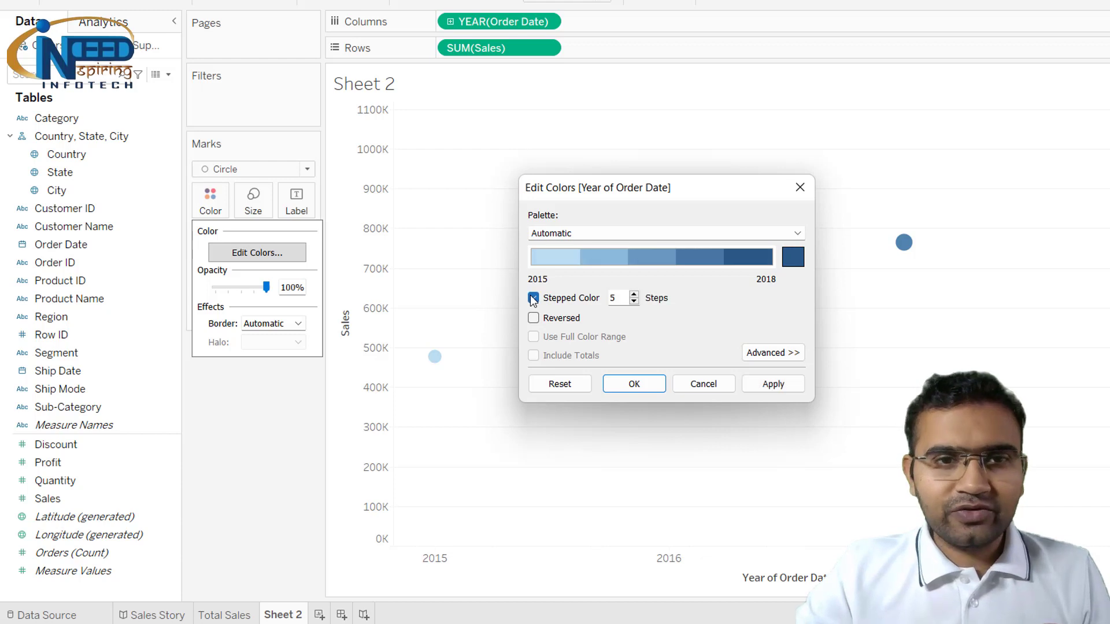
pyautogui.click(650, 232)
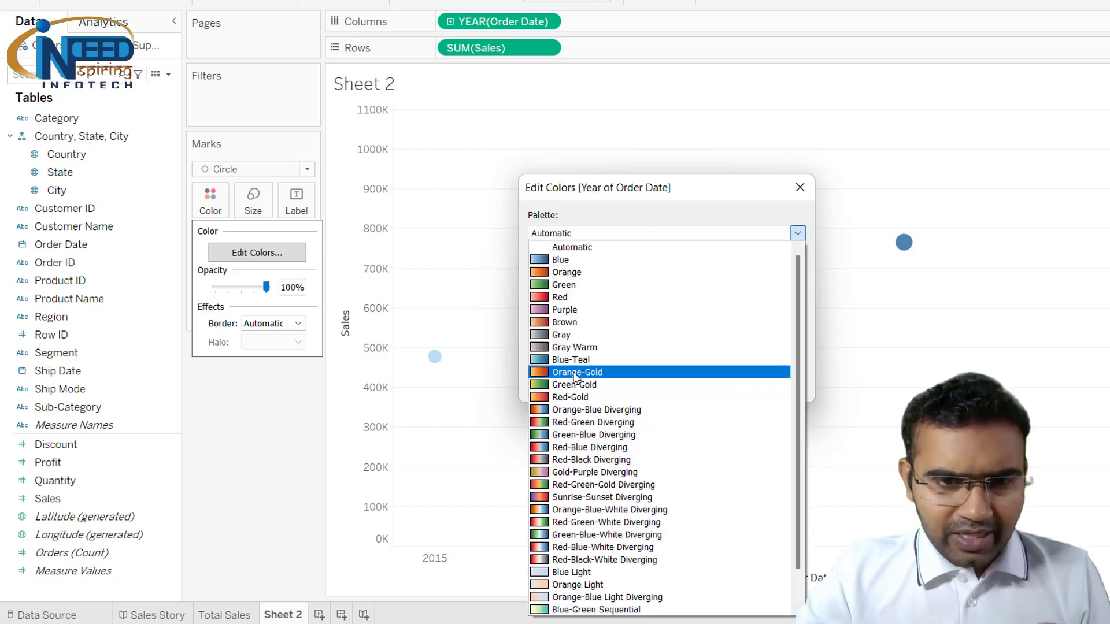
pyautogui.click(579, 497)
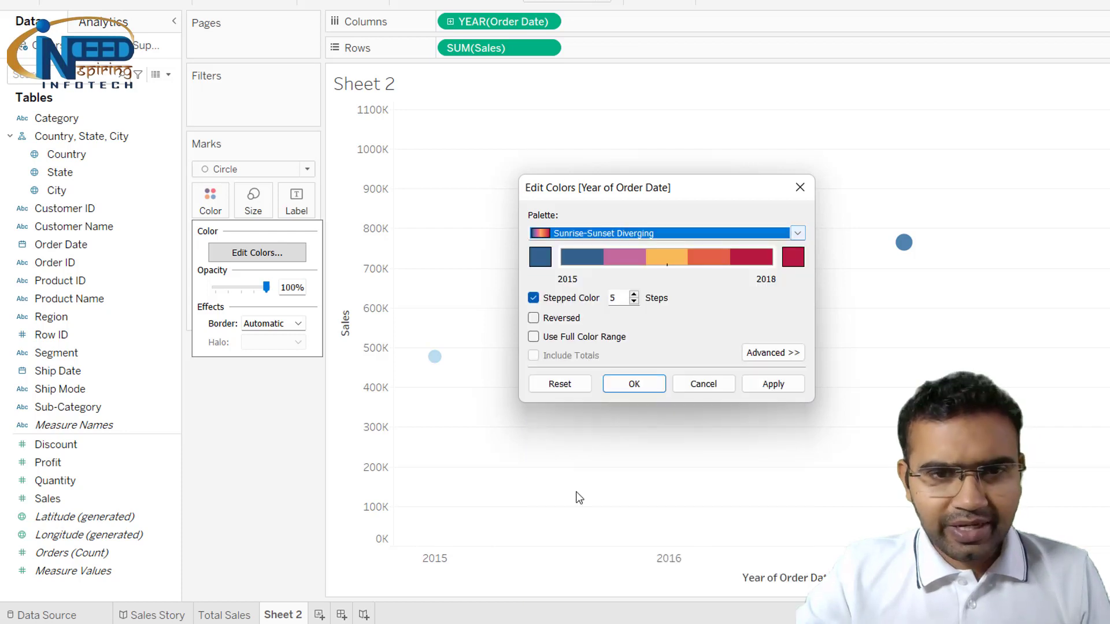
pyautogui.click(771, 384)
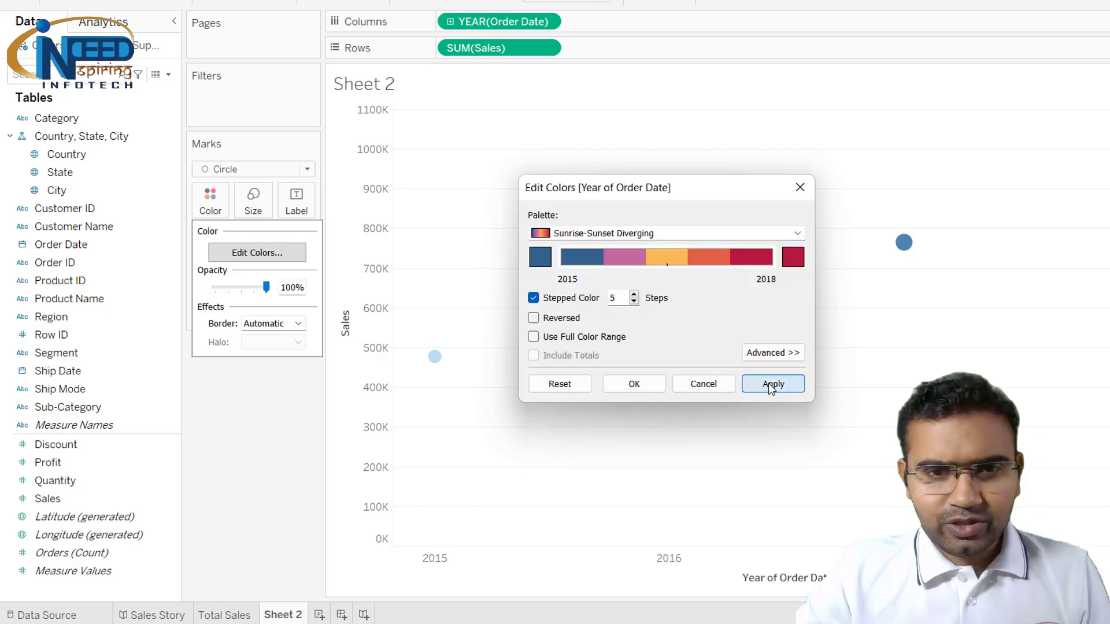
pyautogui.click(633, 388)
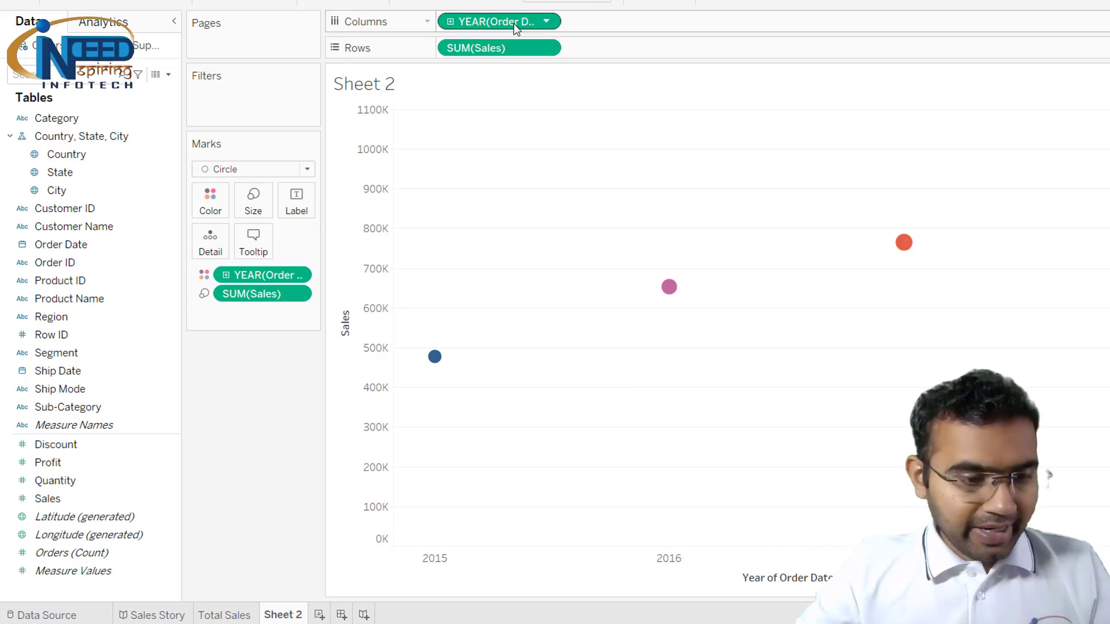
# - Label each circle with its year and sales total in 20pt font
pyautogui.moveTo(514, 23); pyautogui.dragTo(301, 197)
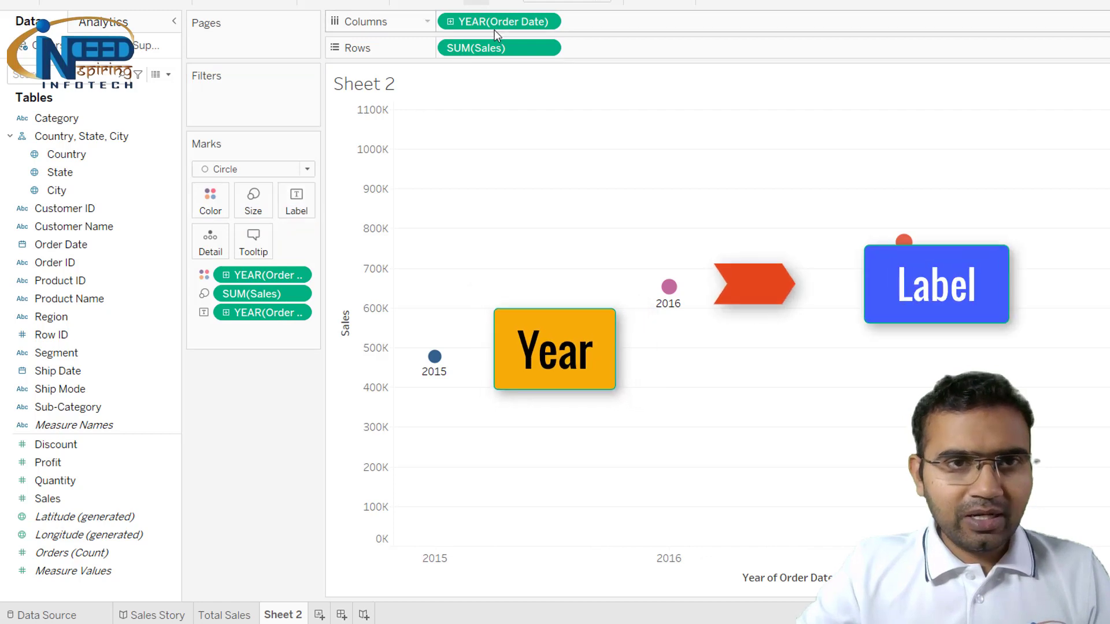
pyautogui.moveTo(488, 49); pyautogui.dragTo(301, 197)
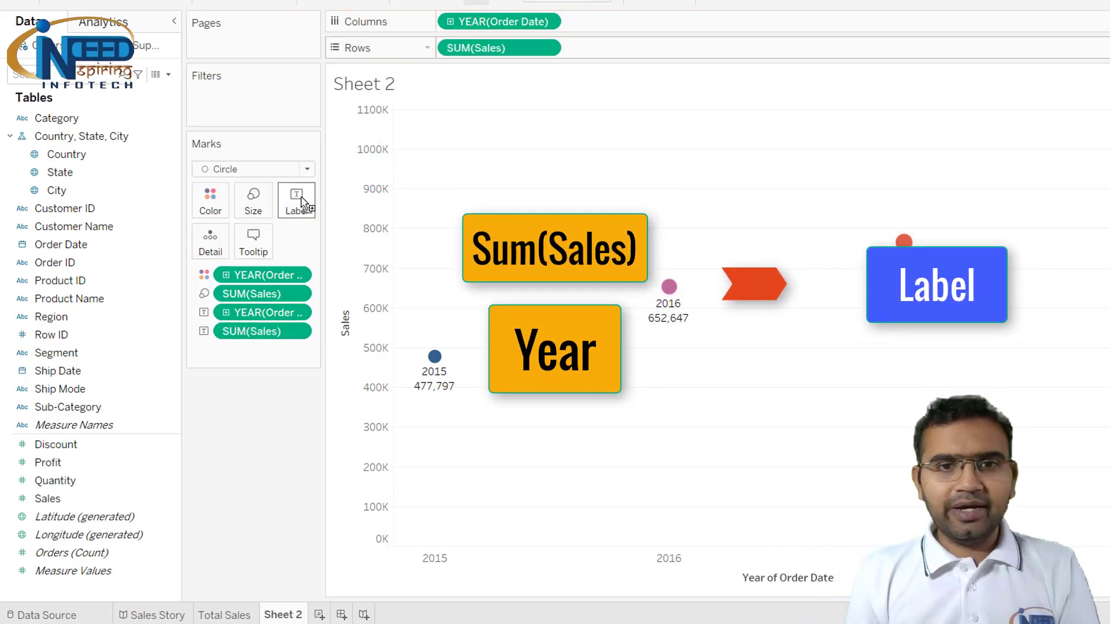
pyautogui.click(302, 201)
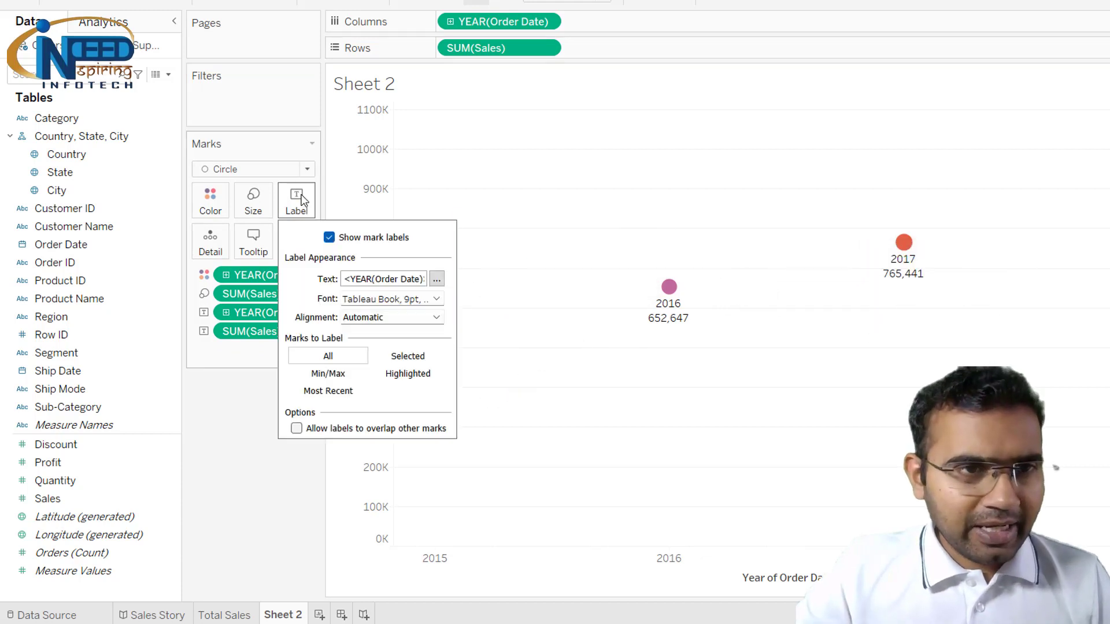
pyautogui.click(365, 299)
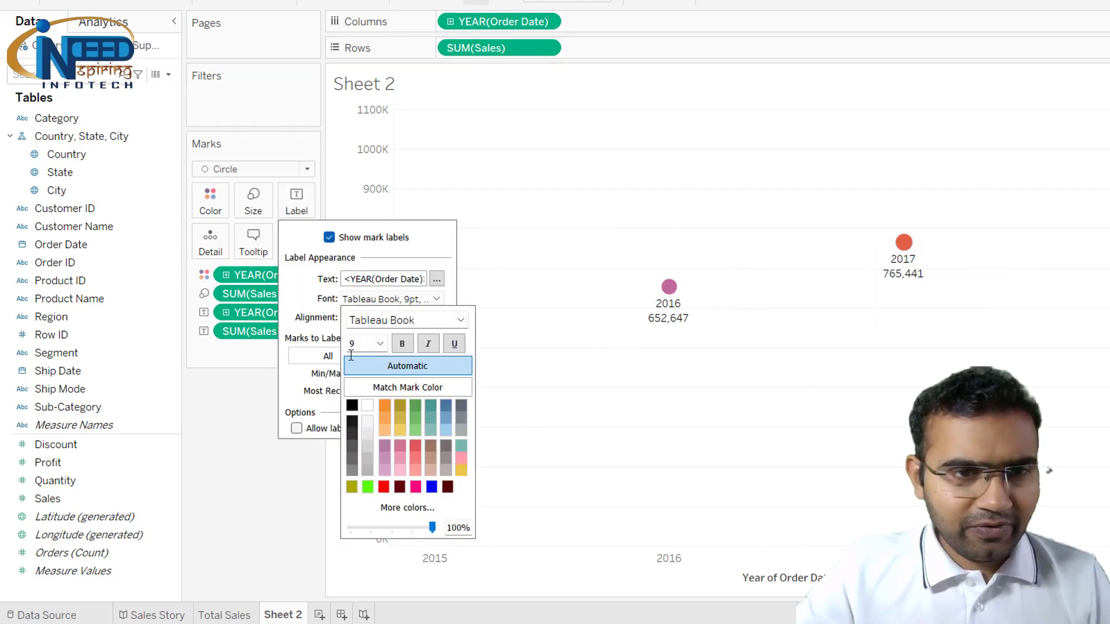
pyautogui.click(380, 344)
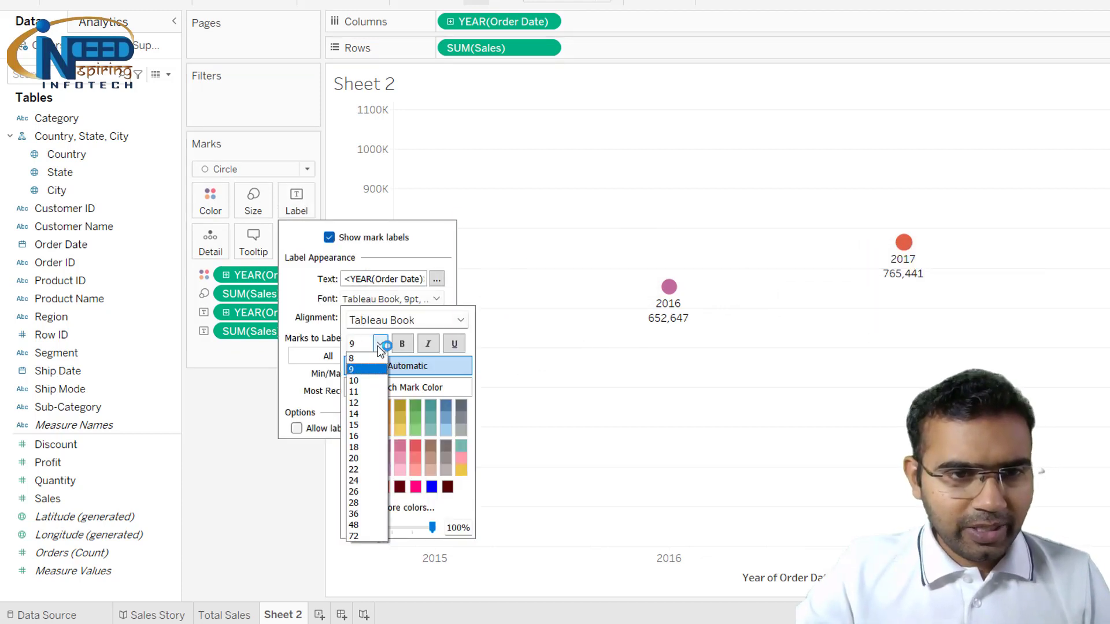
pyautogui.click(366, 456)
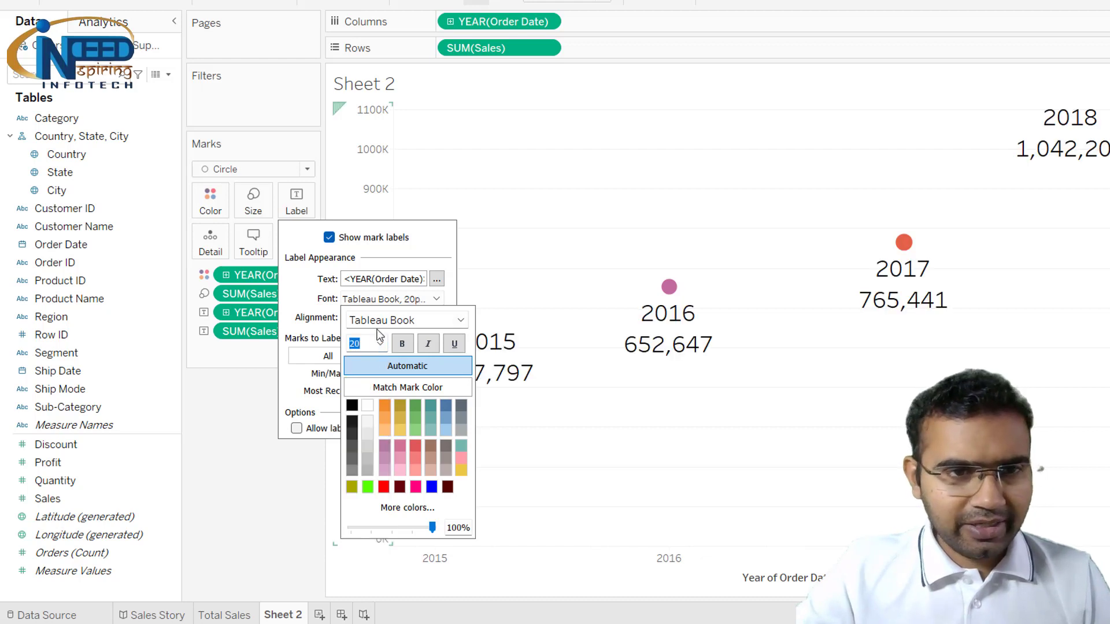
# - Make the chart labels bold and blue
pyautogui.click(399, 344)
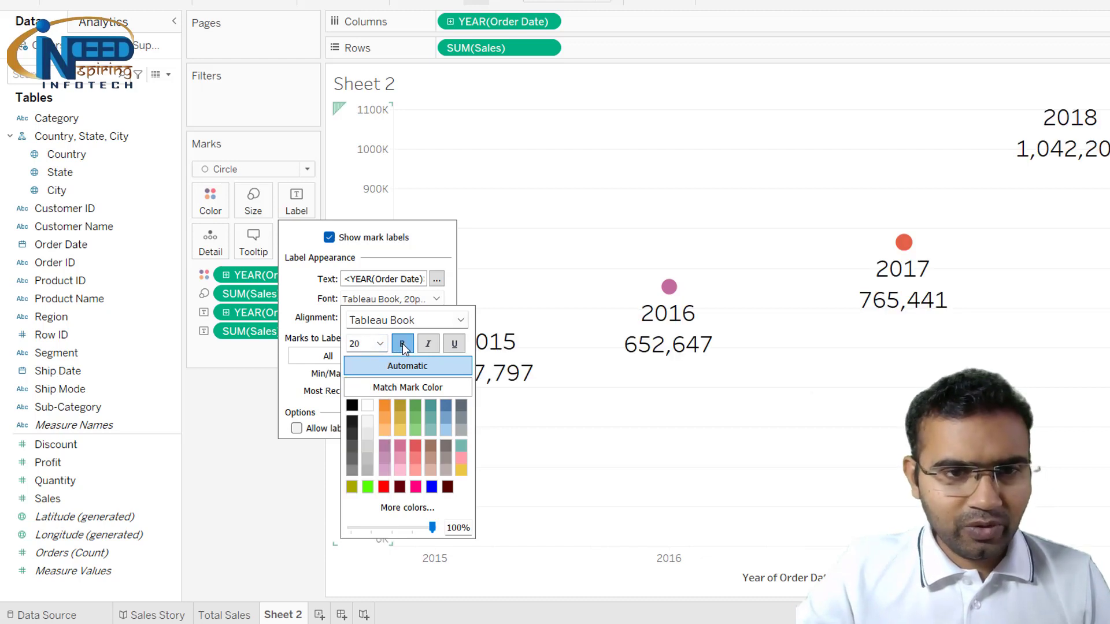
pyautogui.click(445, 407)
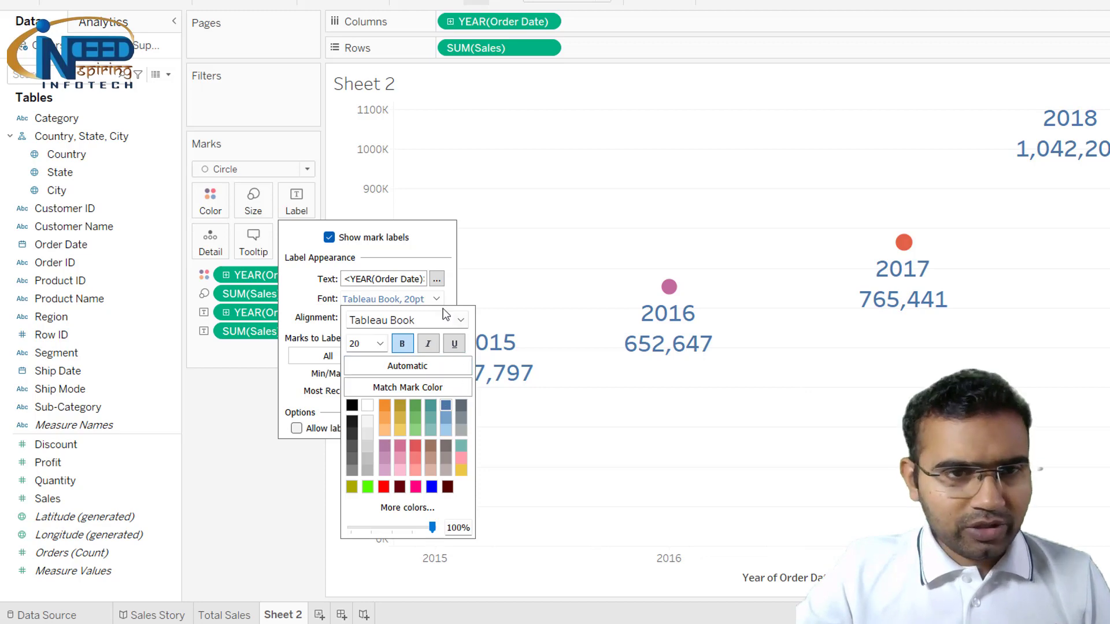
pyautogui.click(213, 472)
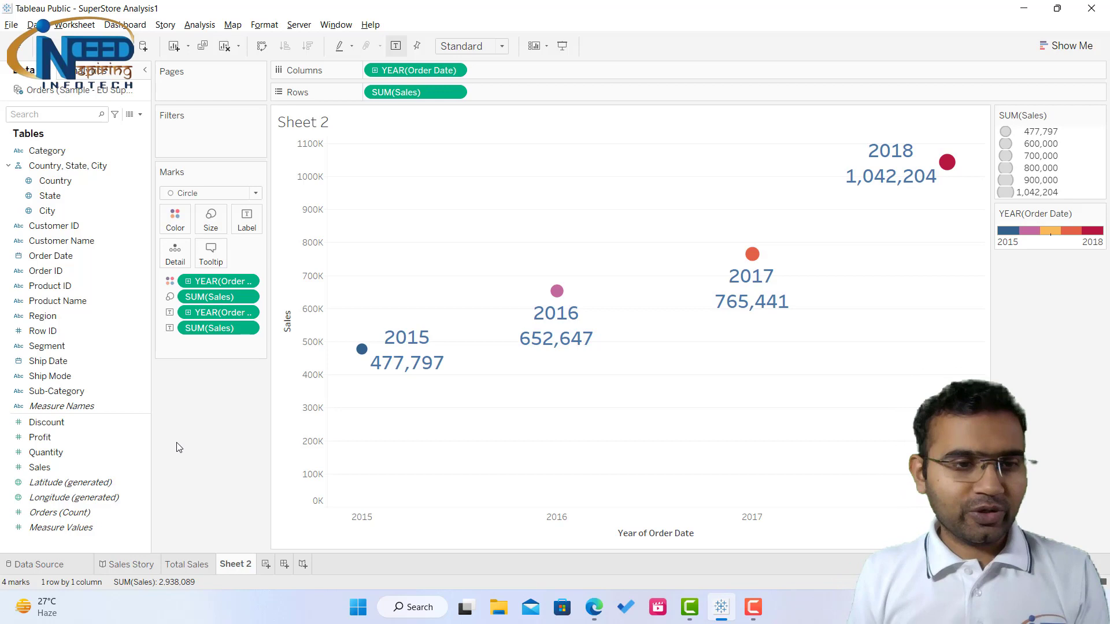
# - Rename the Sheet 2 worksheet to 'Yearly Total Sales'
pyautogui.doubleClick(232, 570)
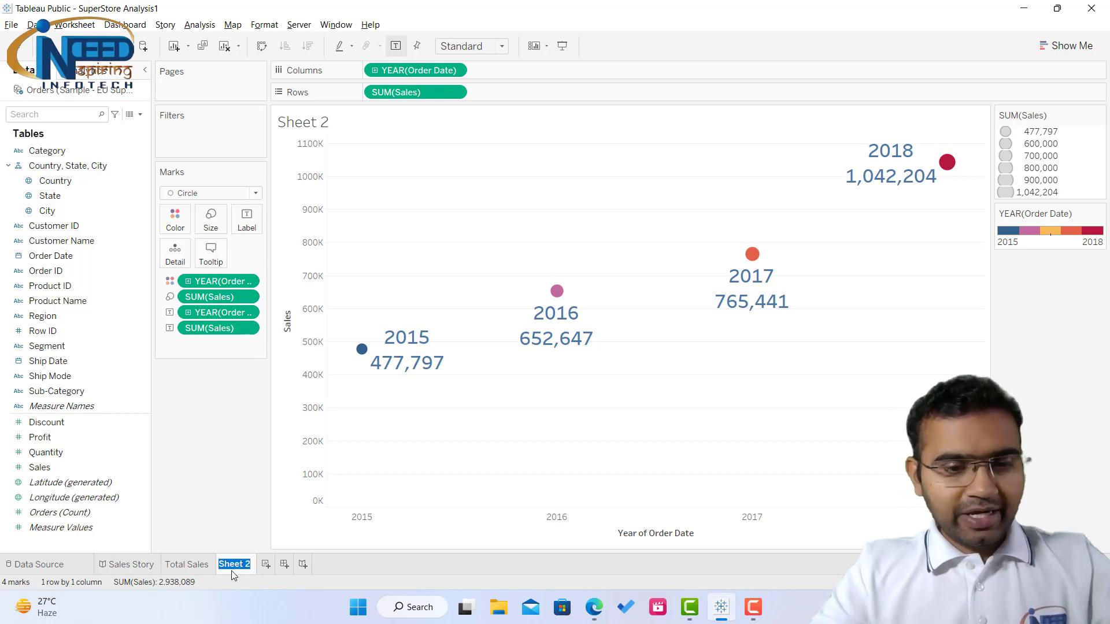
pyautogui.write('Total Sales')
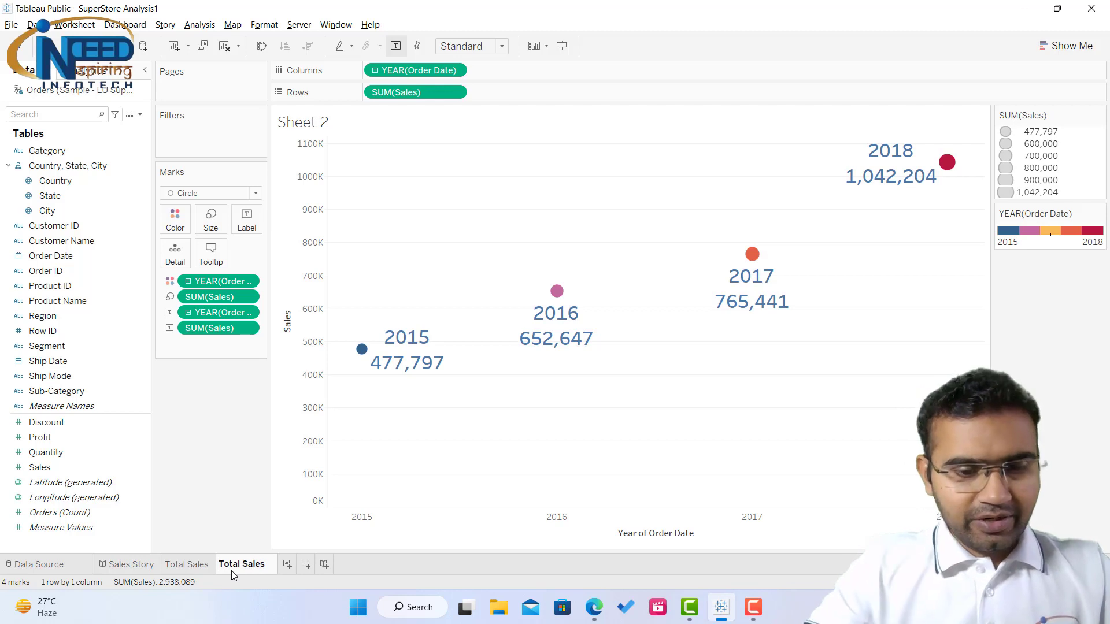
pyautogui.press('Home')
pyautogui.write('Yearly')
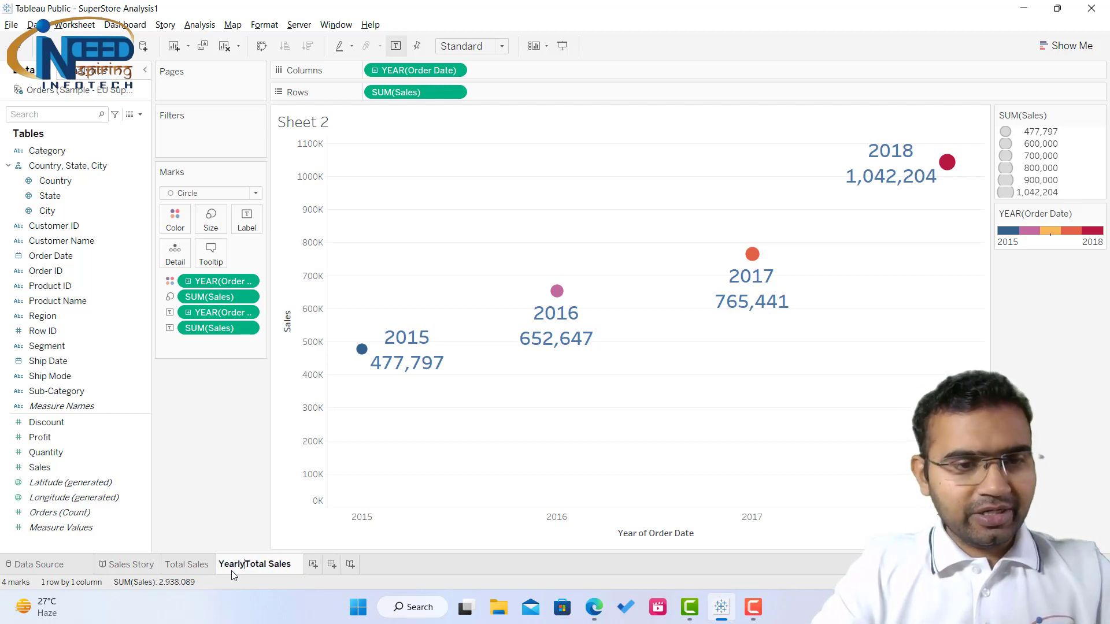
pyautogui.press('Return')
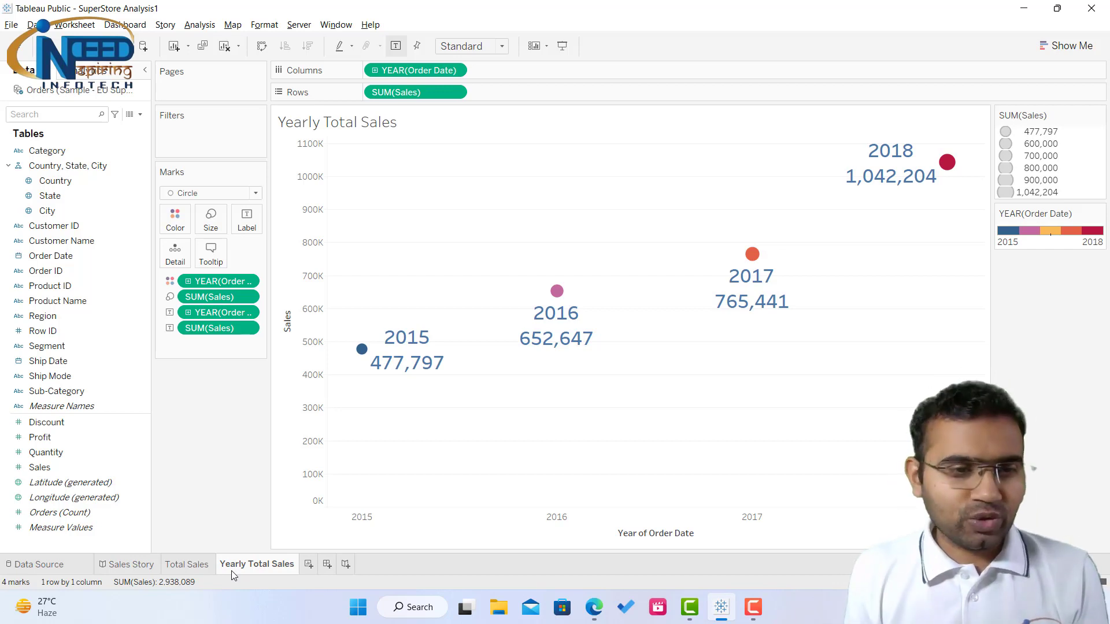
# - In Sales Story, add Yearly Total Sales as a new story point captioned 'Yearly Total Sales'
pyautogui.click(121, 566)
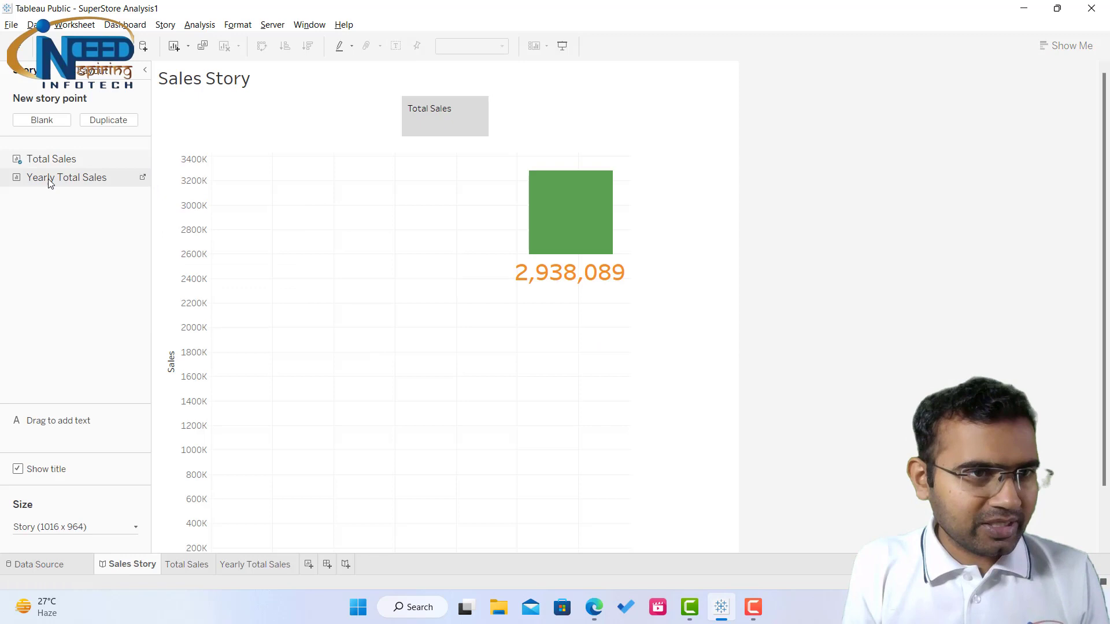
pyautogui.moveTo(59, 183)
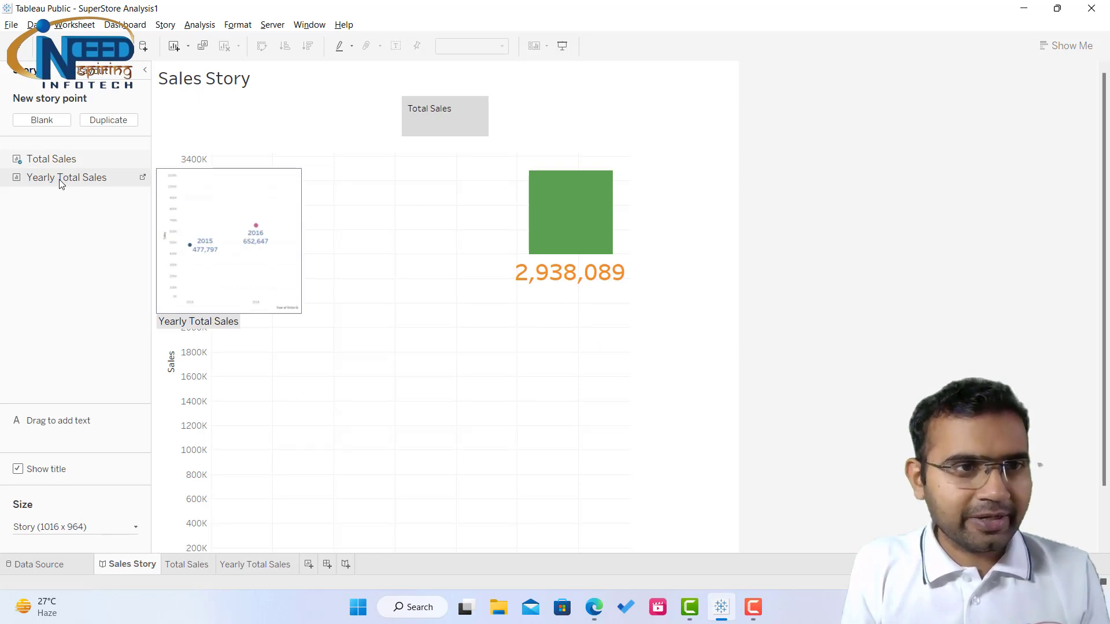
pyautogui.moveTo(59, 179); pyautogui.dragTo(510, 121)
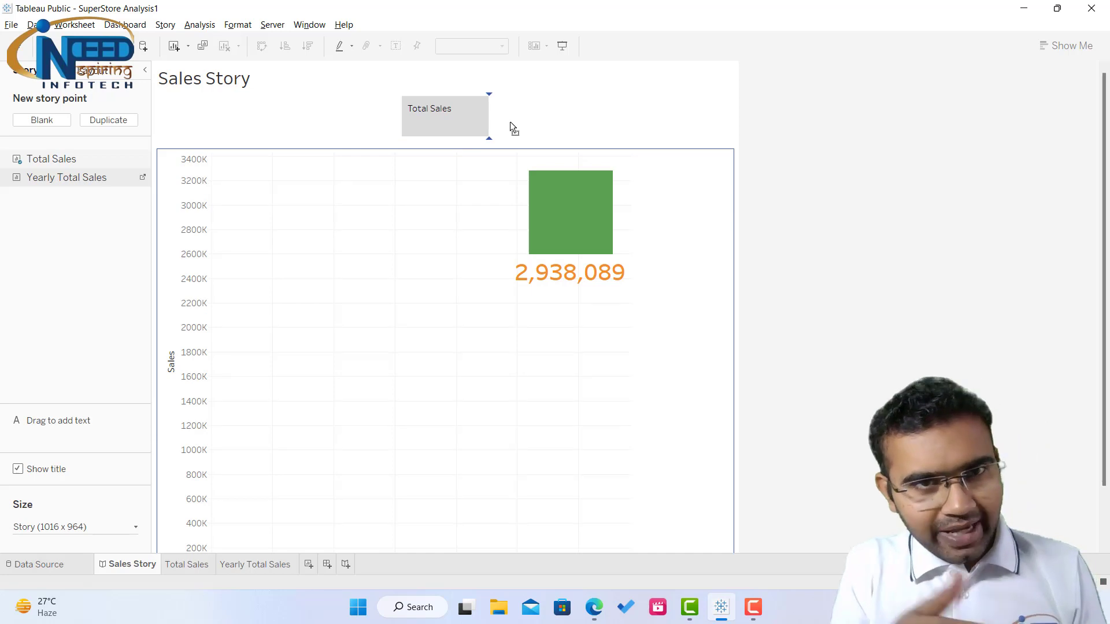
pyautogui.moveTo(510, 121); pyautogui.dragTo(510, 121)
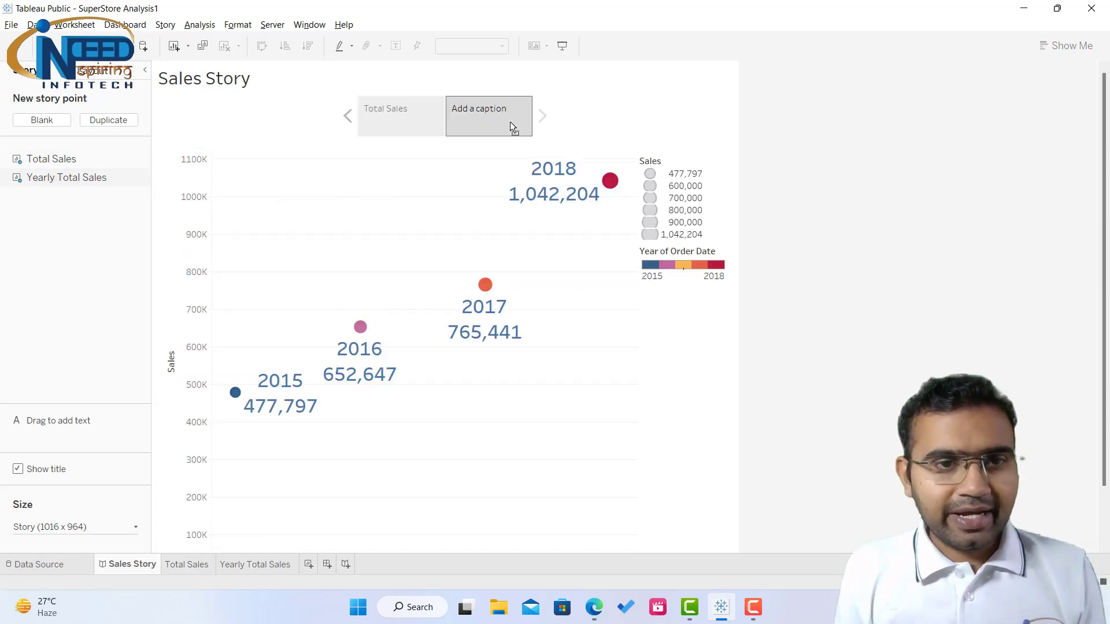
pyautogui.doubleClick(499, 118)
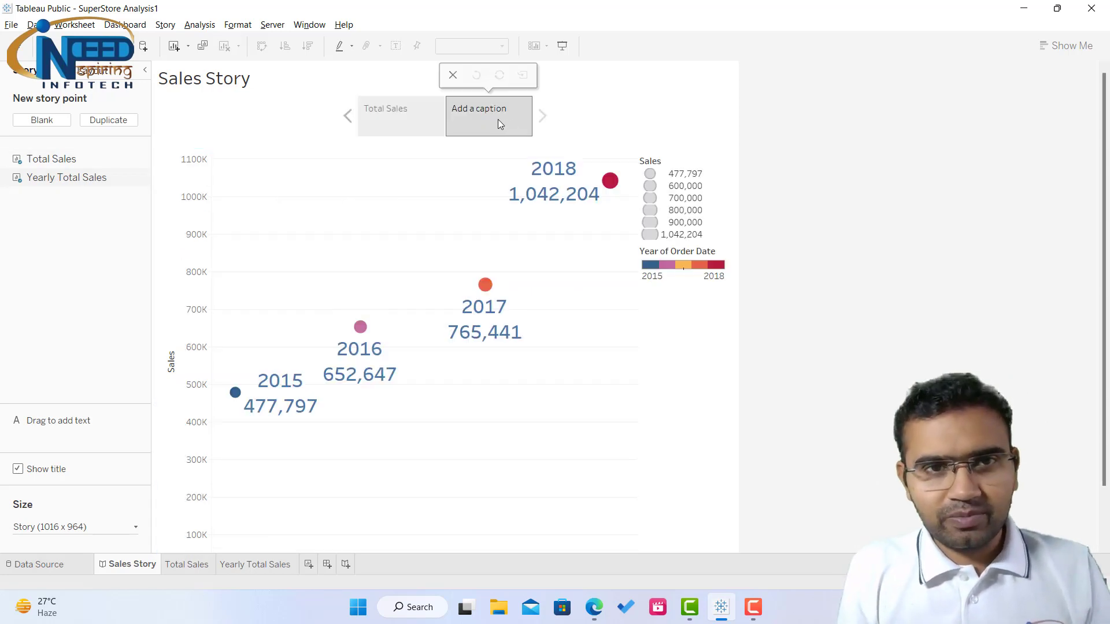
pyautogui.write('Year')
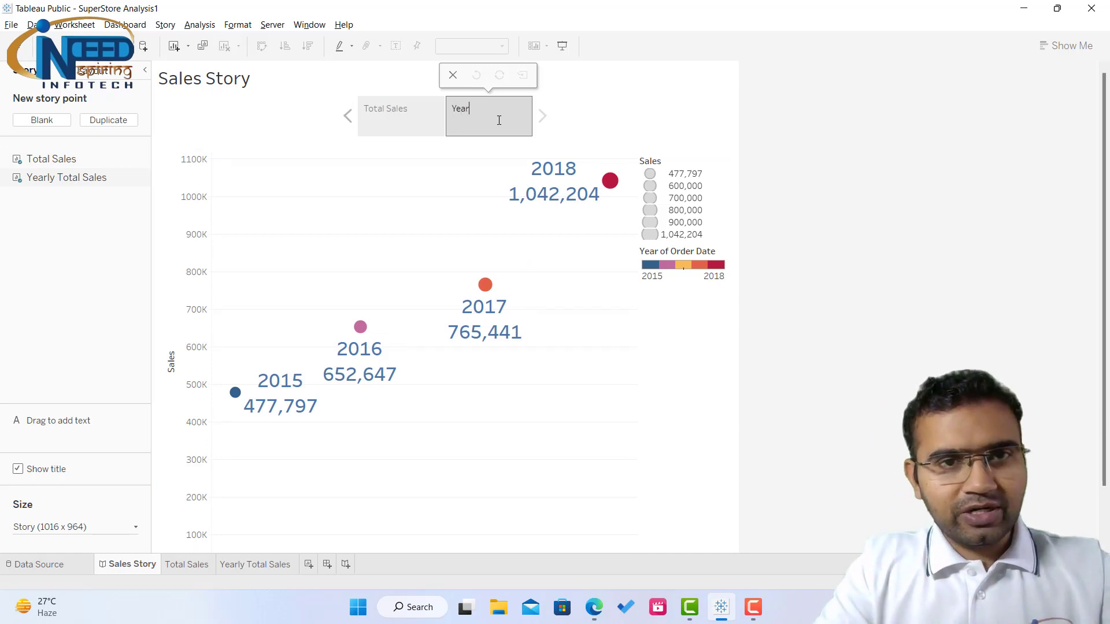
pyautogui.write('ly Total ')
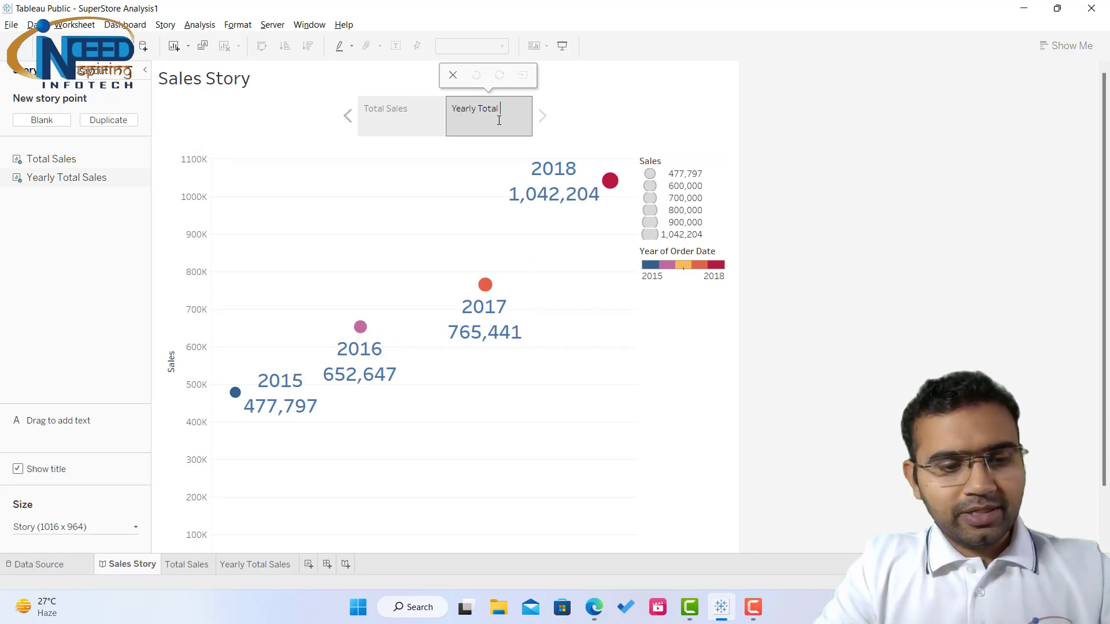
pyautogui.write('Sales')
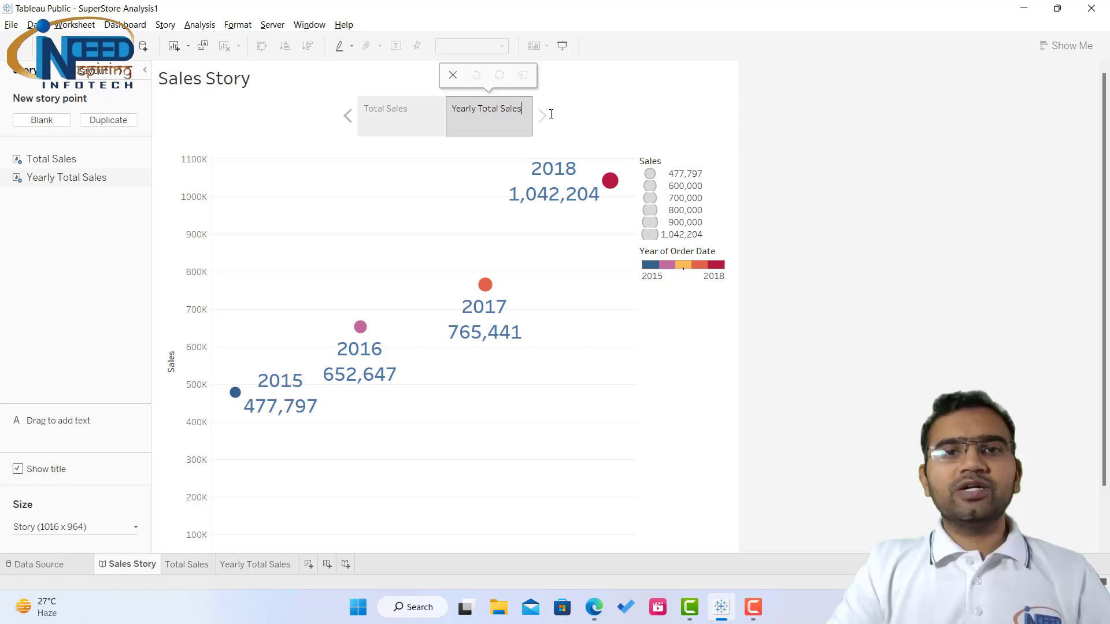
pyautogui.click(635, 103)
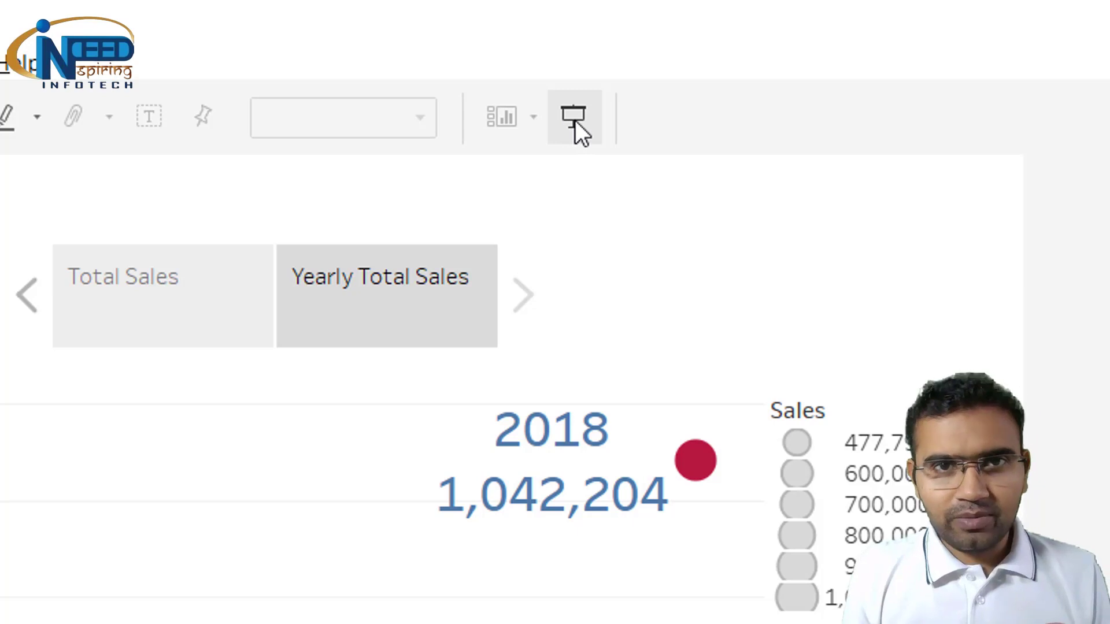
pyautogui.click(575, 121)
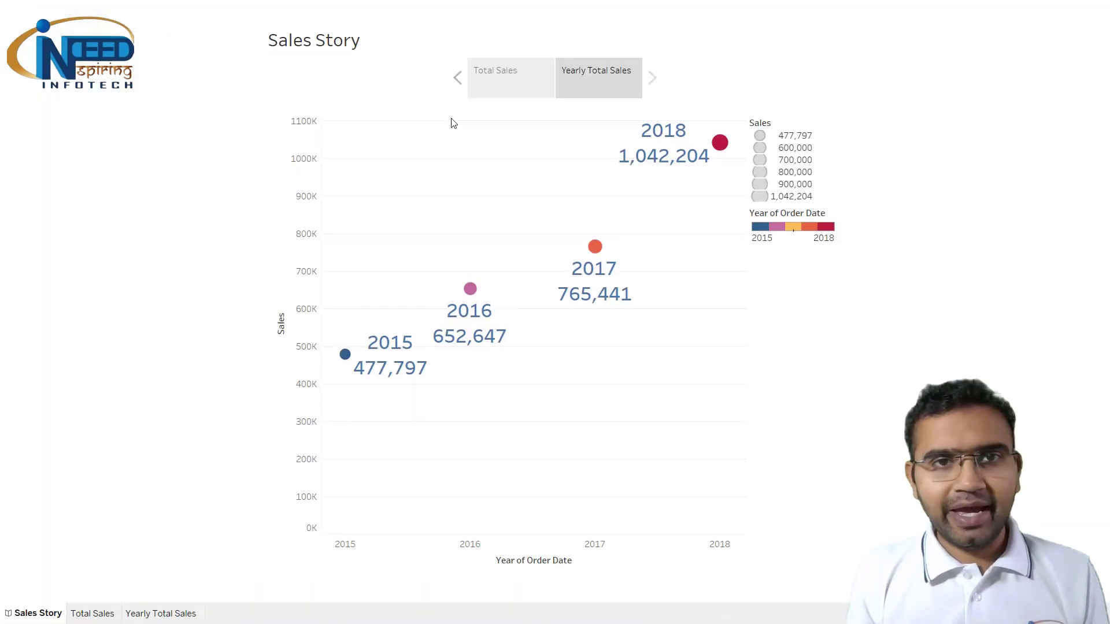
pyautogui.click(493, 73)
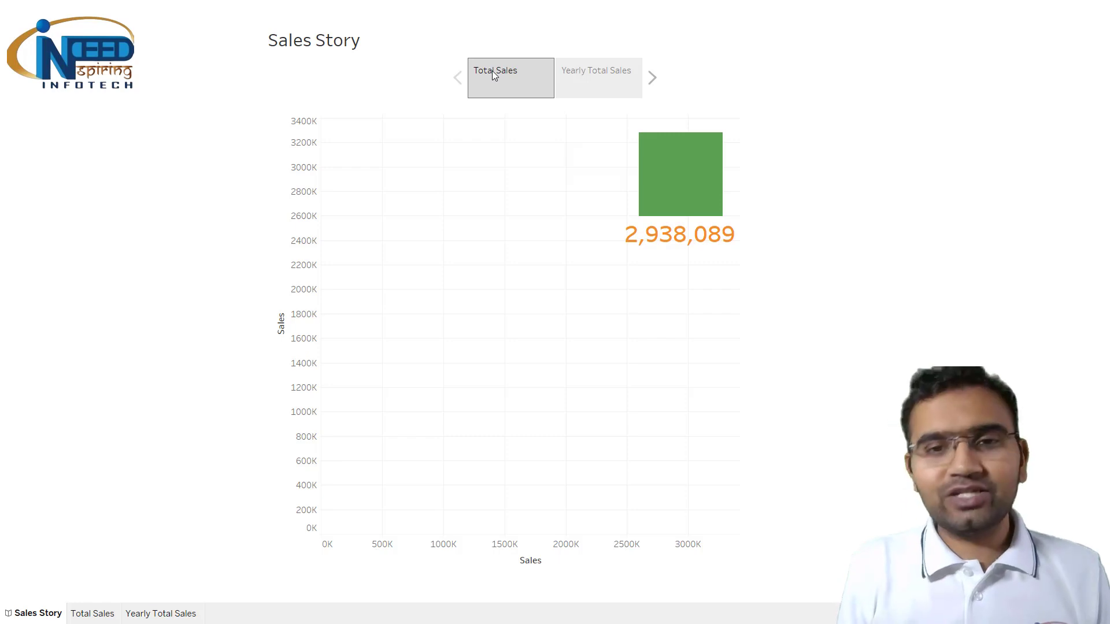
pyautogui.click(580, 93)
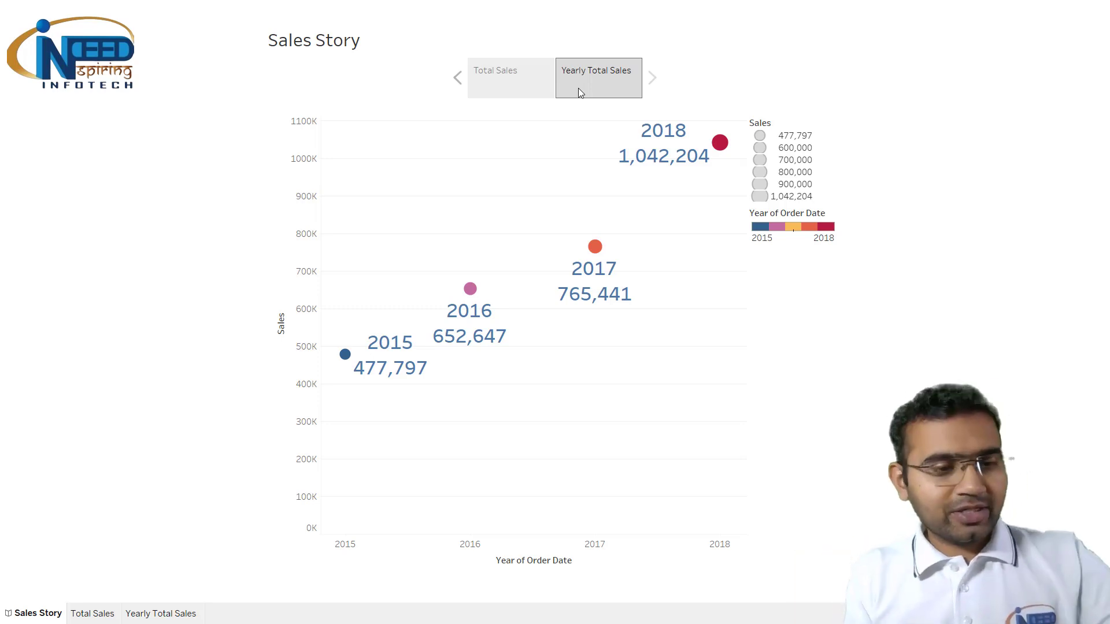
pyautogui.press('Escape')
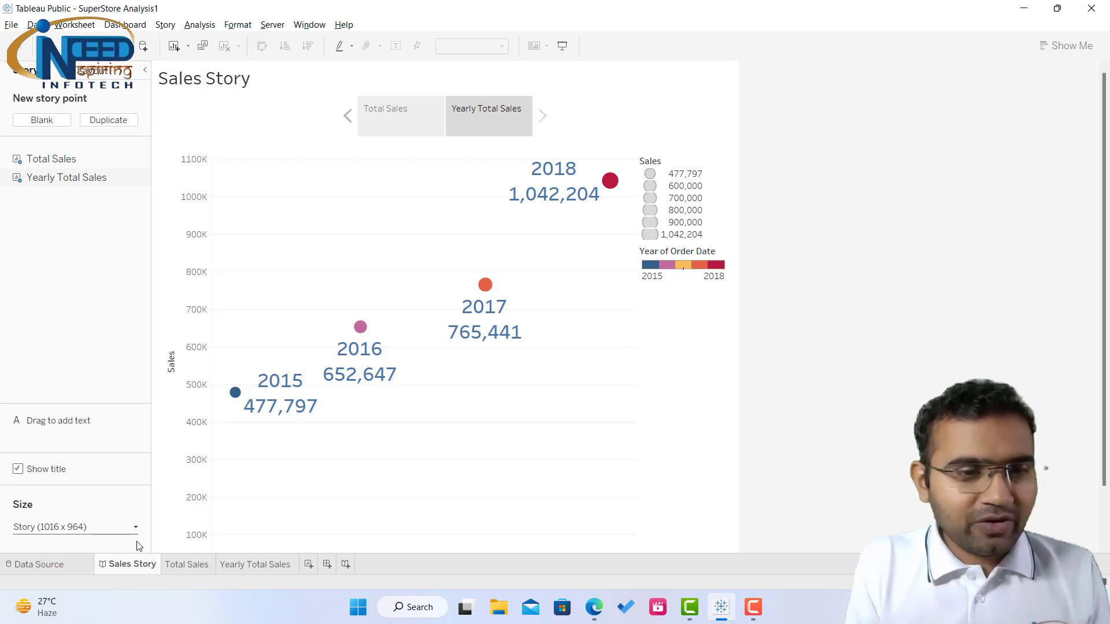
# - Create a new worksheet showing SUM(Sales) bars for each Region: Central, North and South
pyautogui.click(177, 565)
pyautogui.click(310, 566)
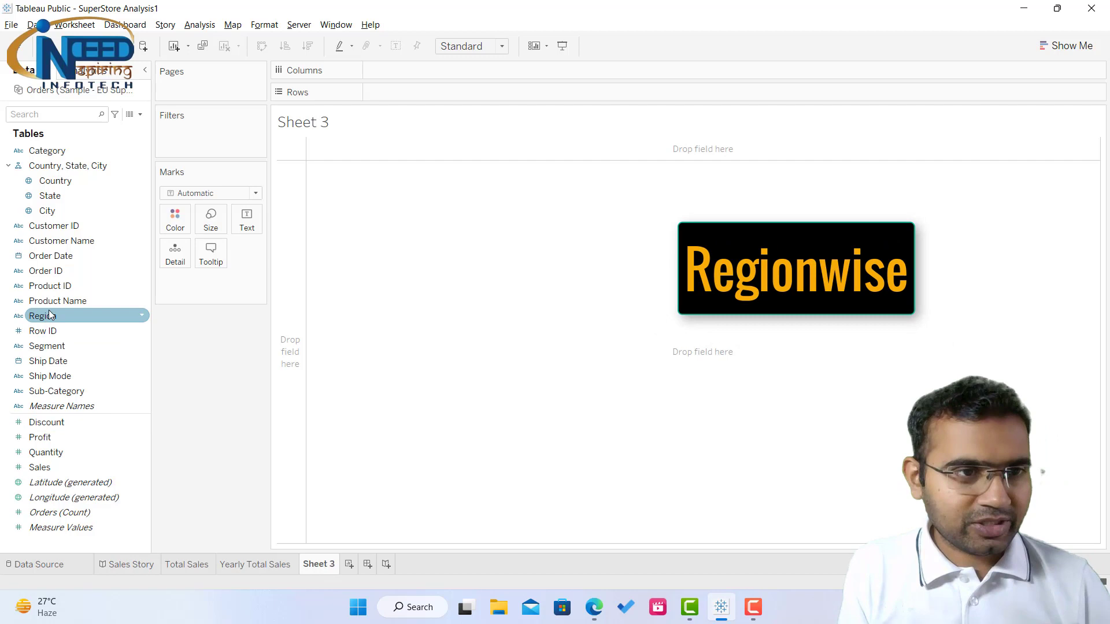
pyautogui.moveTo(48, 315); pyautogui.dragTo(439, 69)
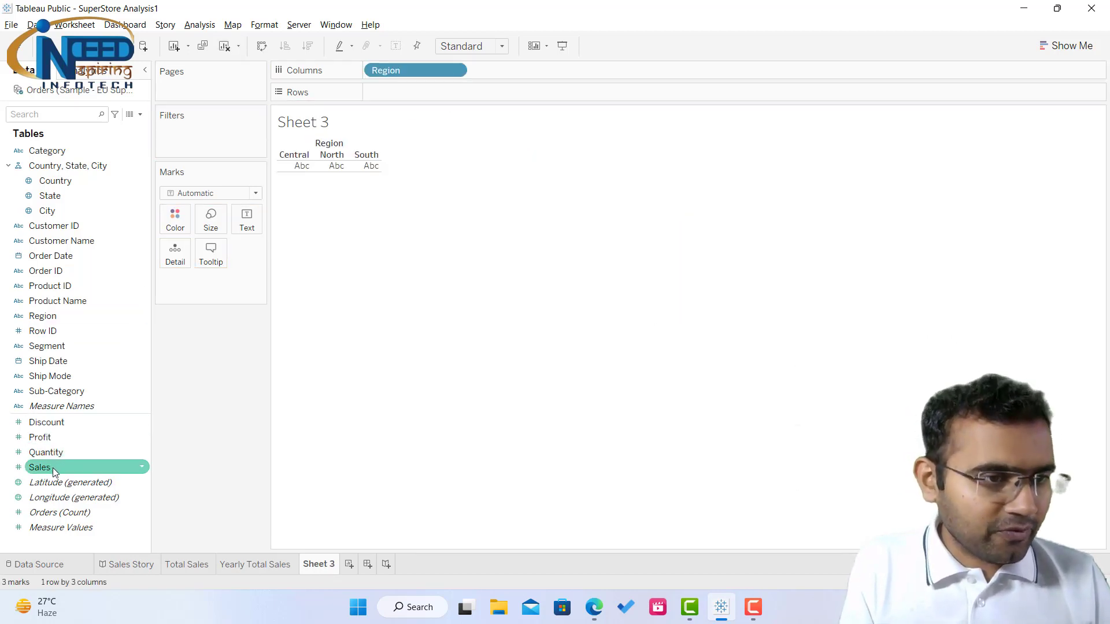
pyautogui.moveTo(59, 476); pyautogui.dragTo(390, 94)
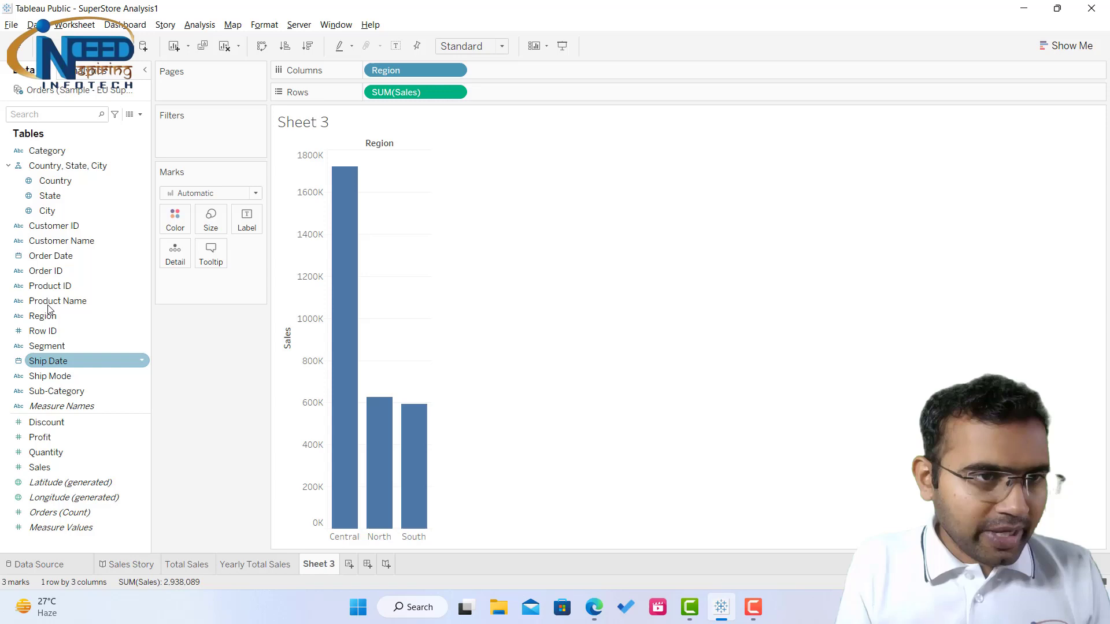
# - Colour the region bars by YEAR(Order Date), stacking segments for 2015 through 2018
pyautogui.moveTo(61, 257); pyautogui.dragTo(183, 220)
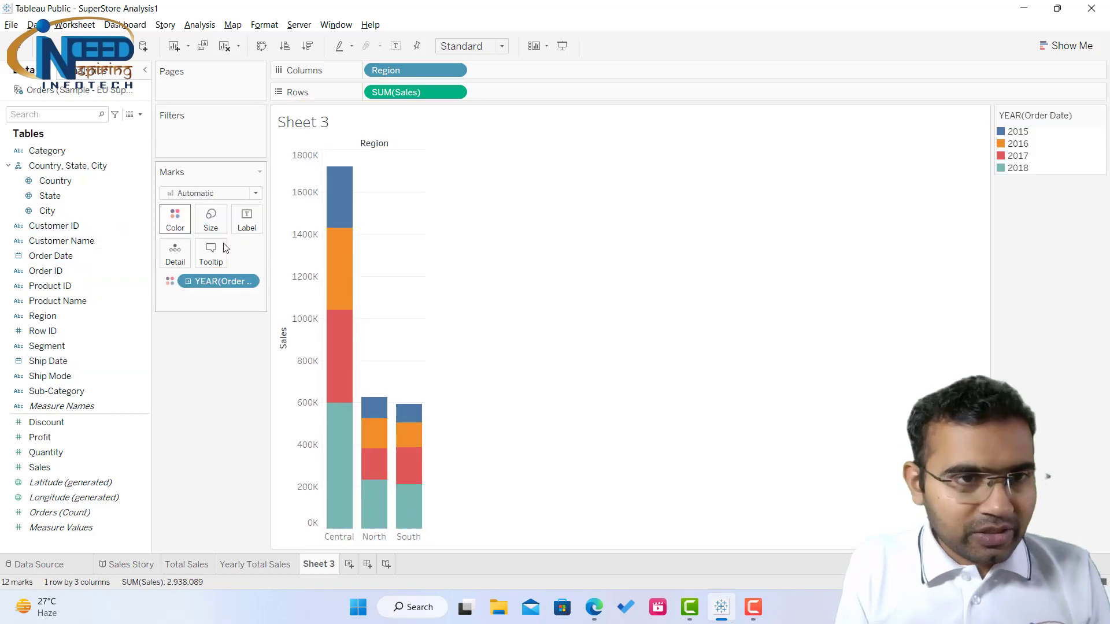
pyautogui.moveTo(347, 259)
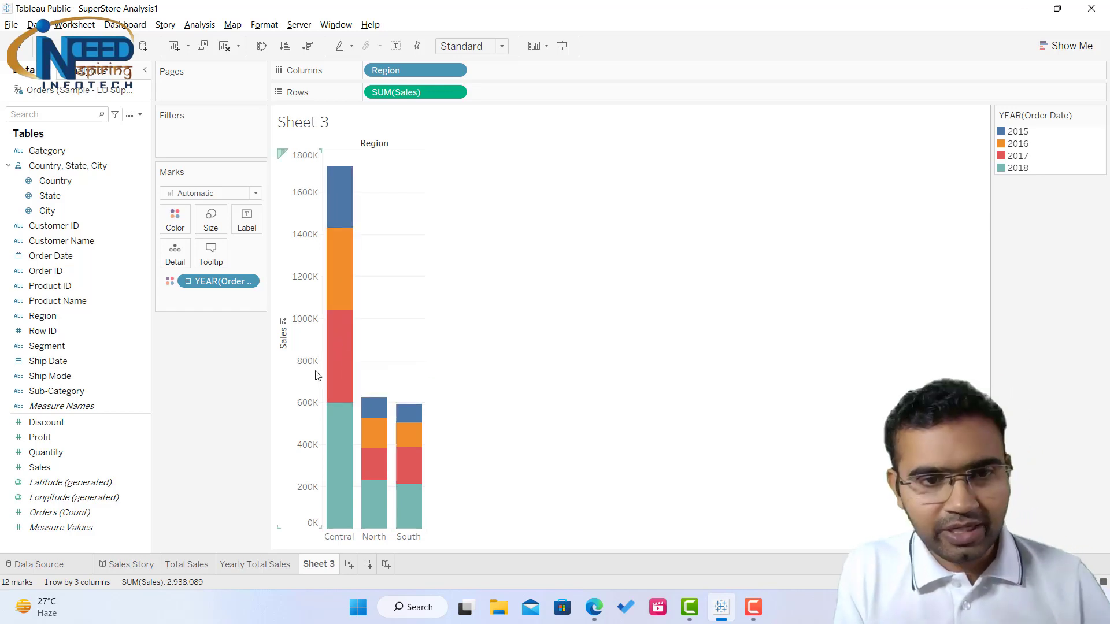
pyautogui.click(499, 46)
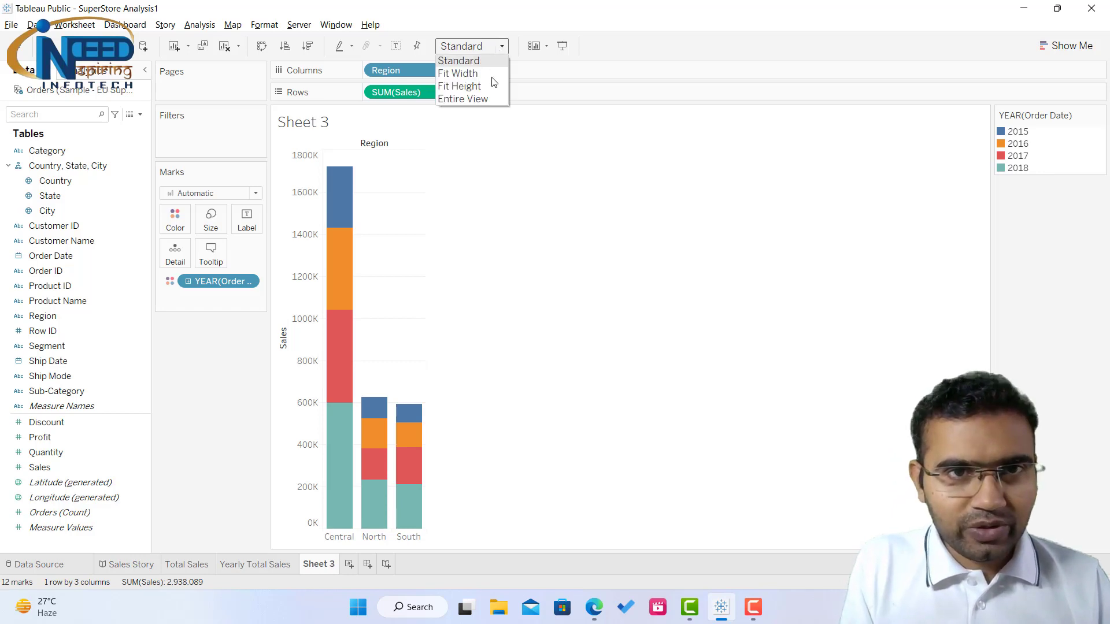
pyautogui.click(476, 99)
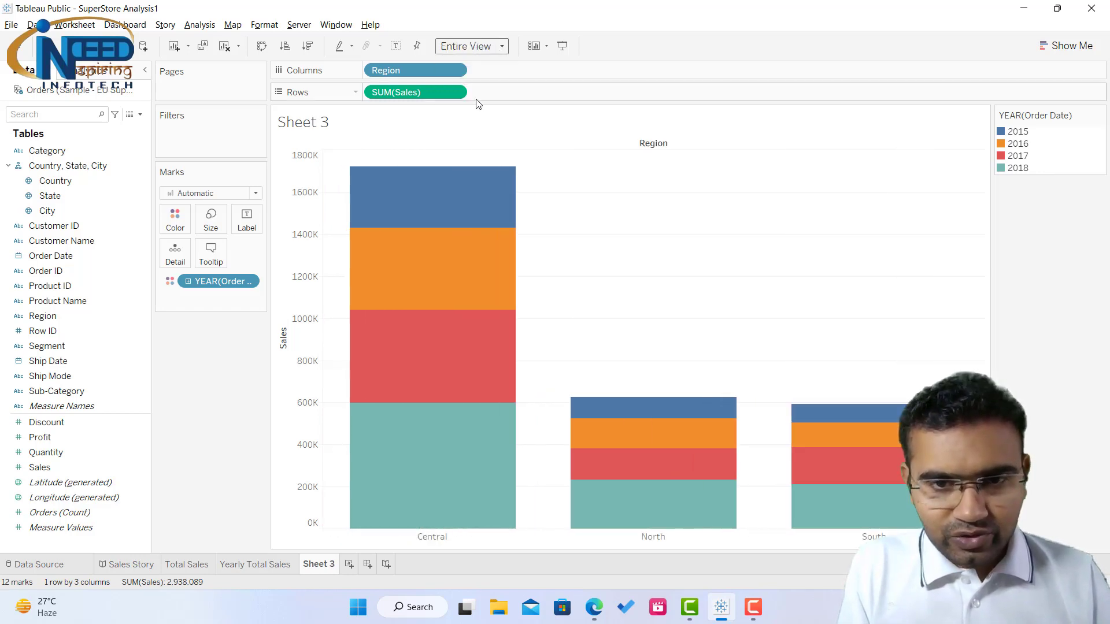
pyautogui.click(184, 565)
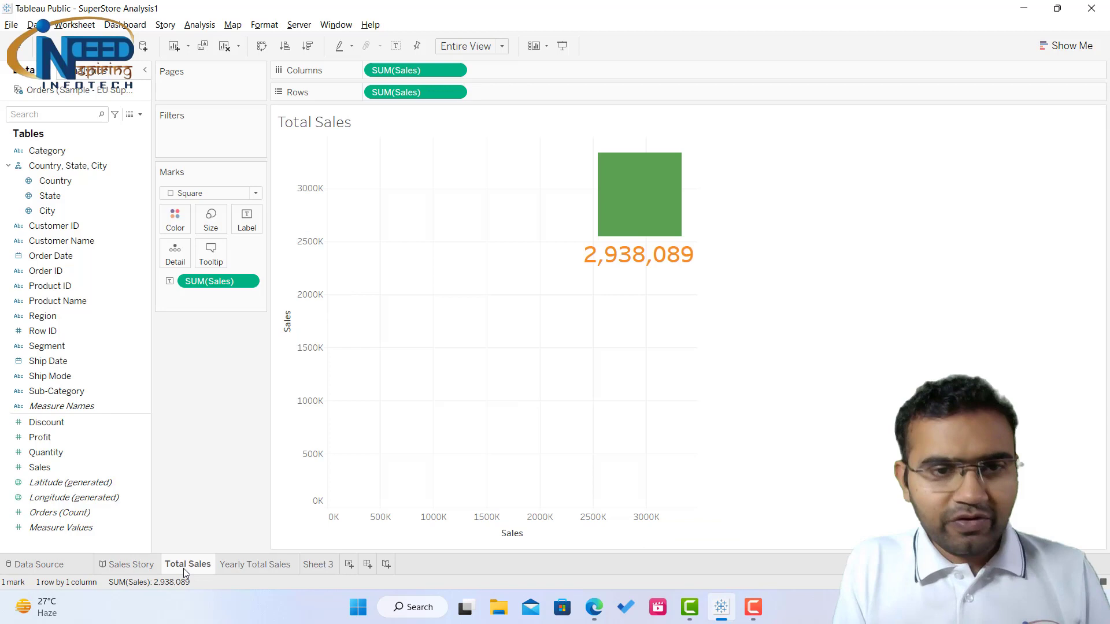
pyautogui.click(477, 46)
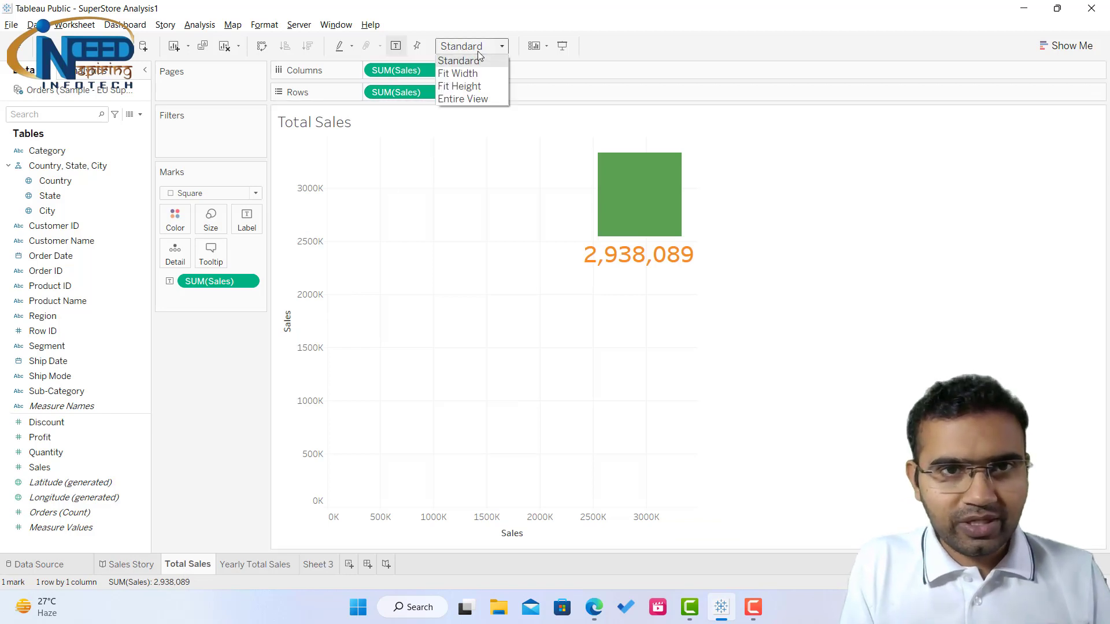
pyautogui.click(469, 97)
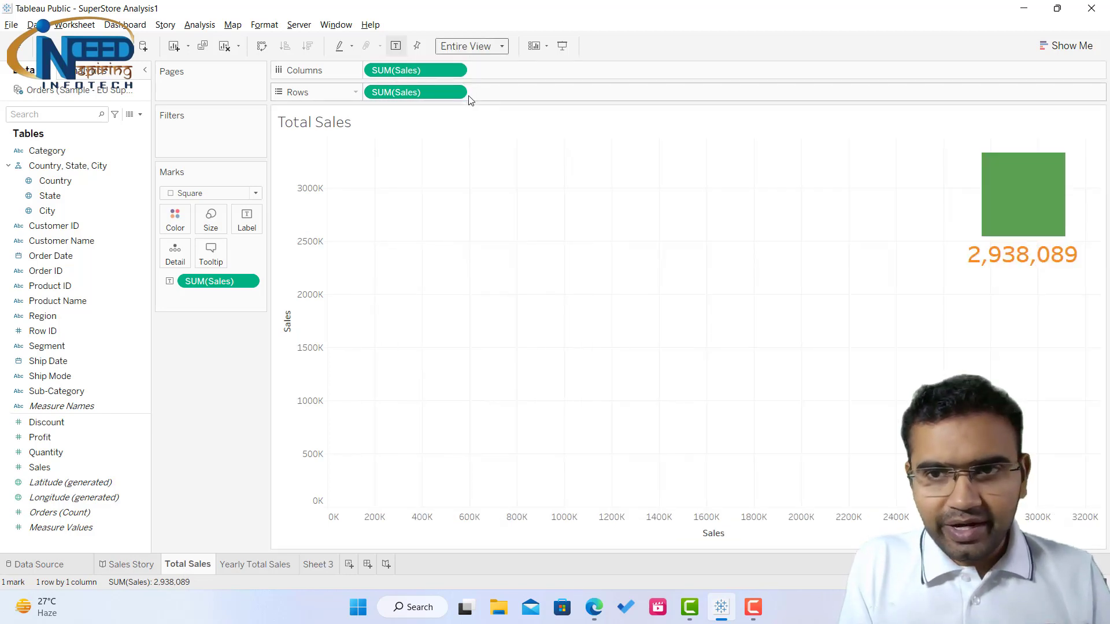
pyautogui.click(245, 564)
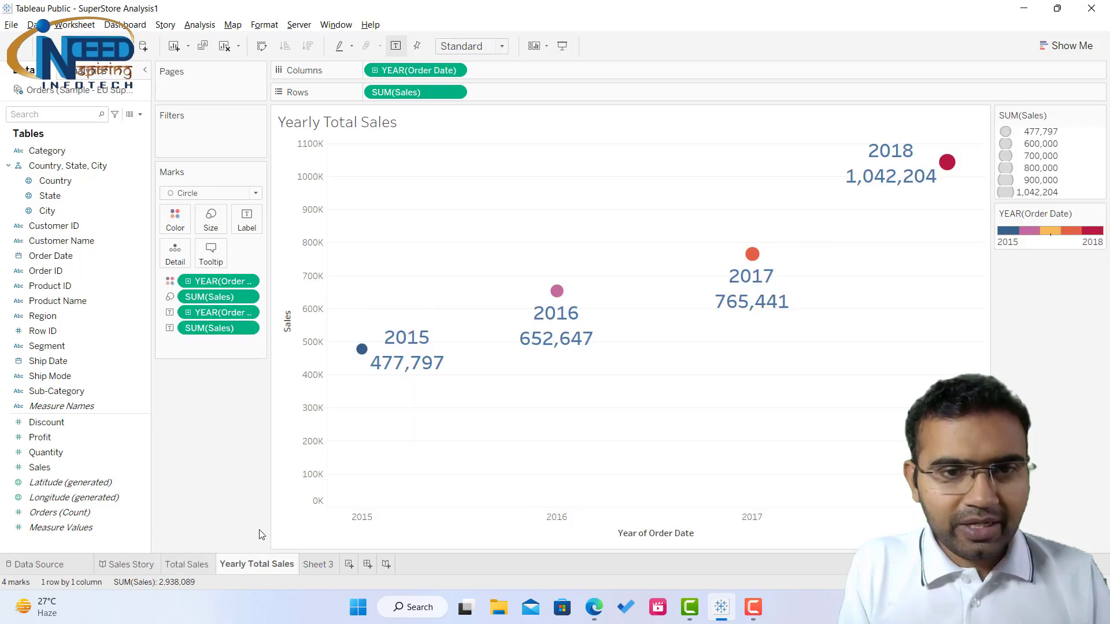
pyautogui.click(489, 50)
pyautogui.click(474, 96)
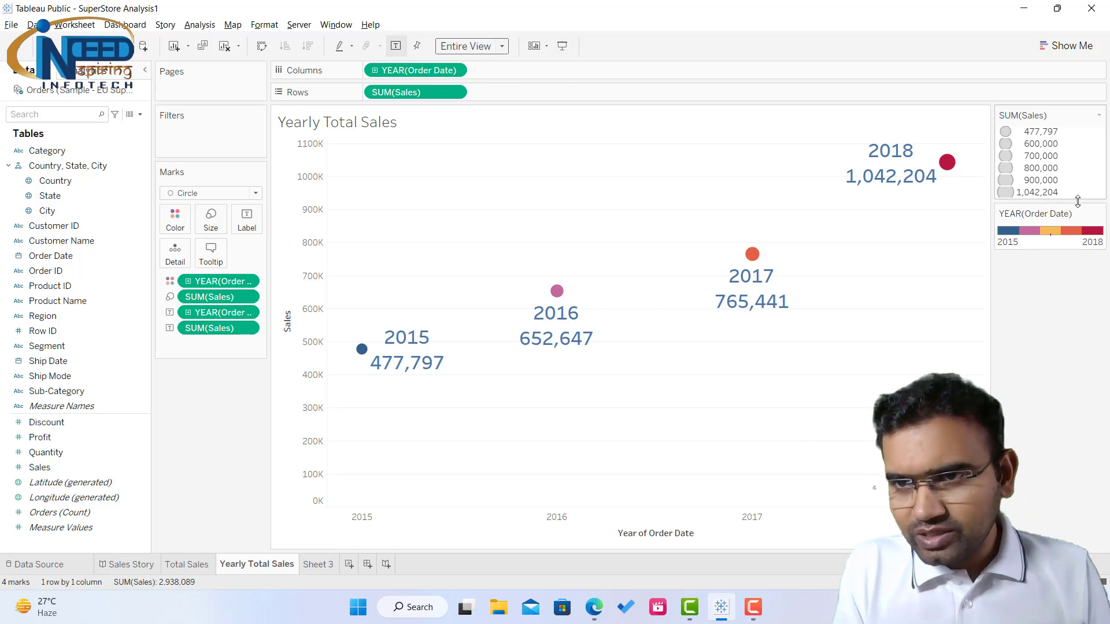
pyautogui.click(1098, 116)
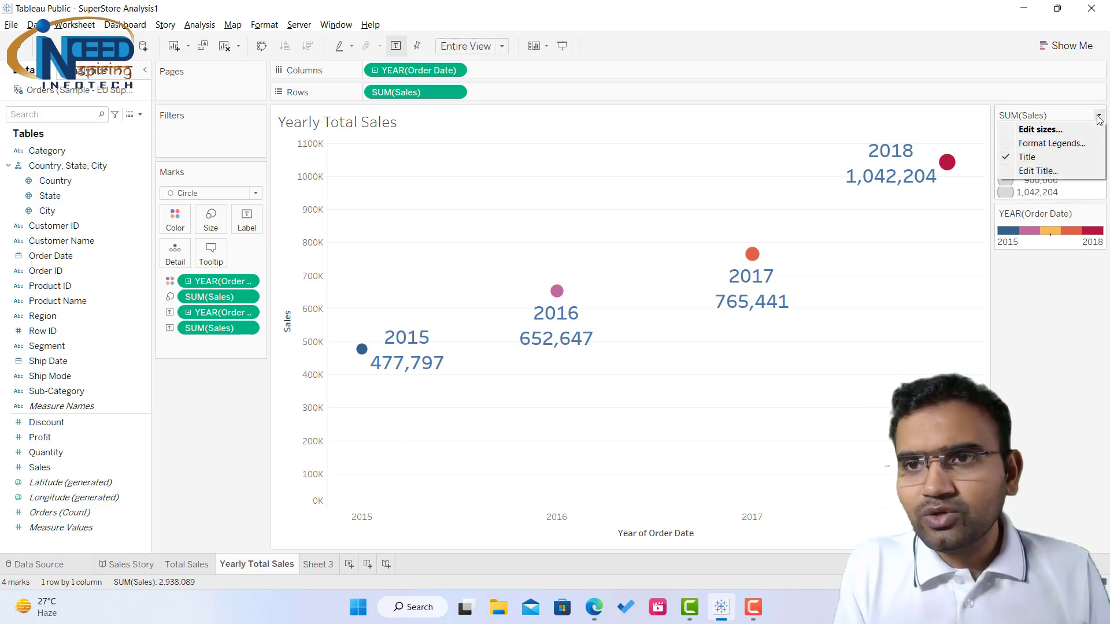
pyautogui.click(1035, 118)
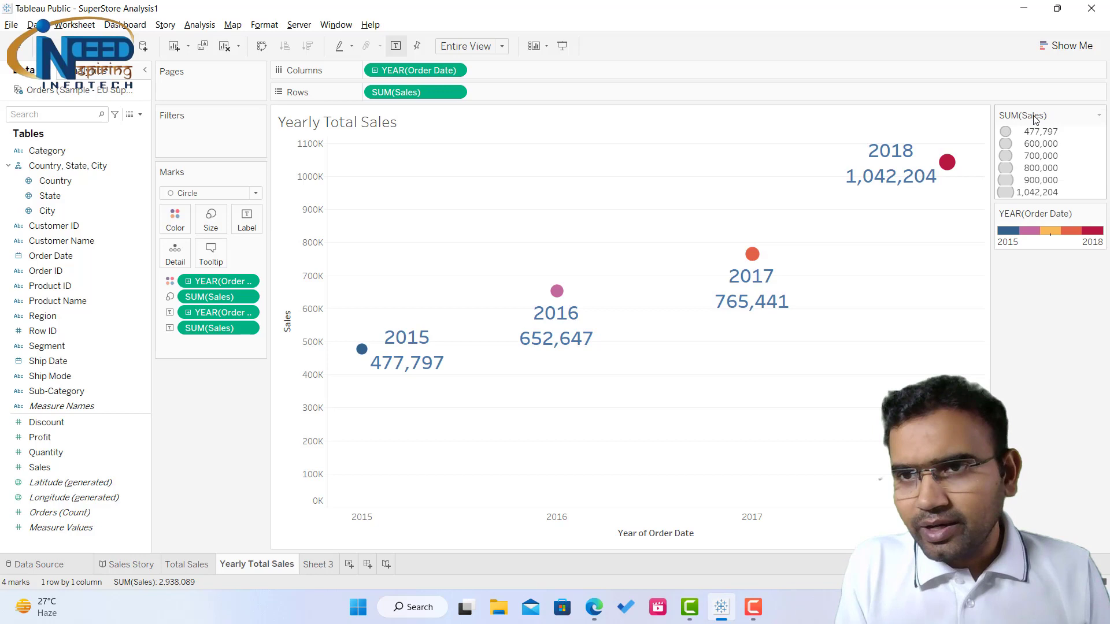
pyautogui.click(1099, 115)
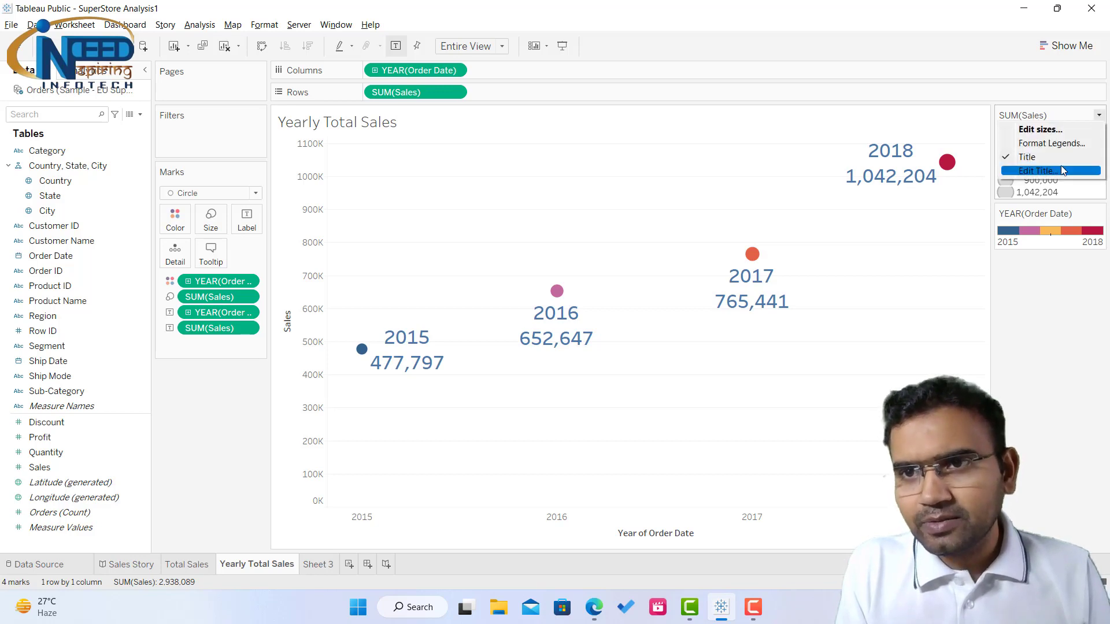
pyautogui.click(1039, 304)
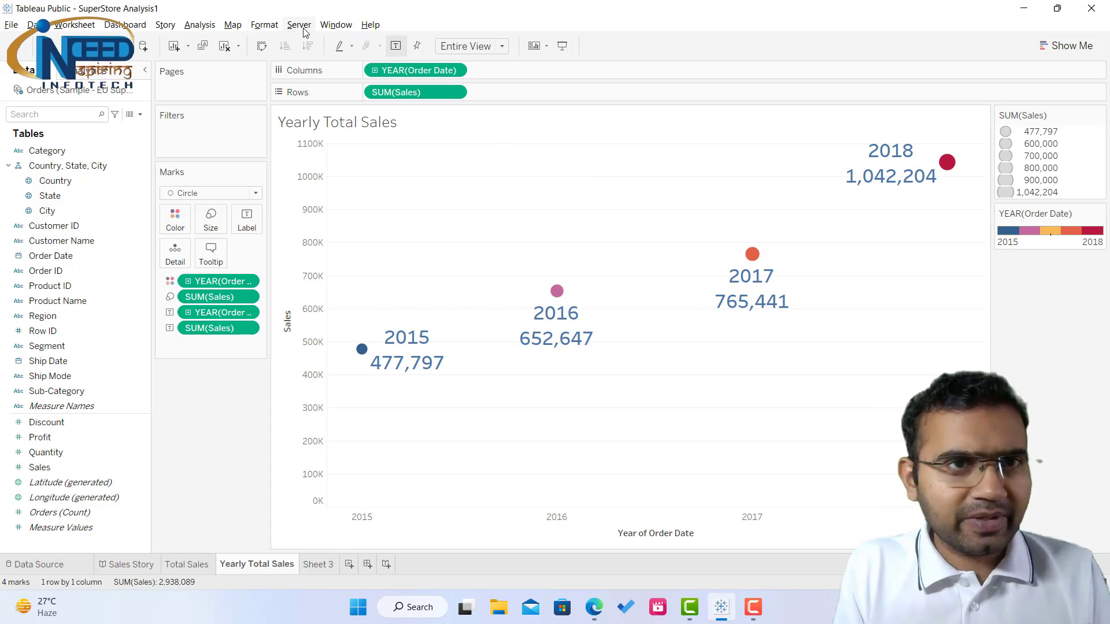
# - On Sheet 3, copy YEAR(Order Date) onto Label while keeping it on Color
pyautogui.click(317, 565)
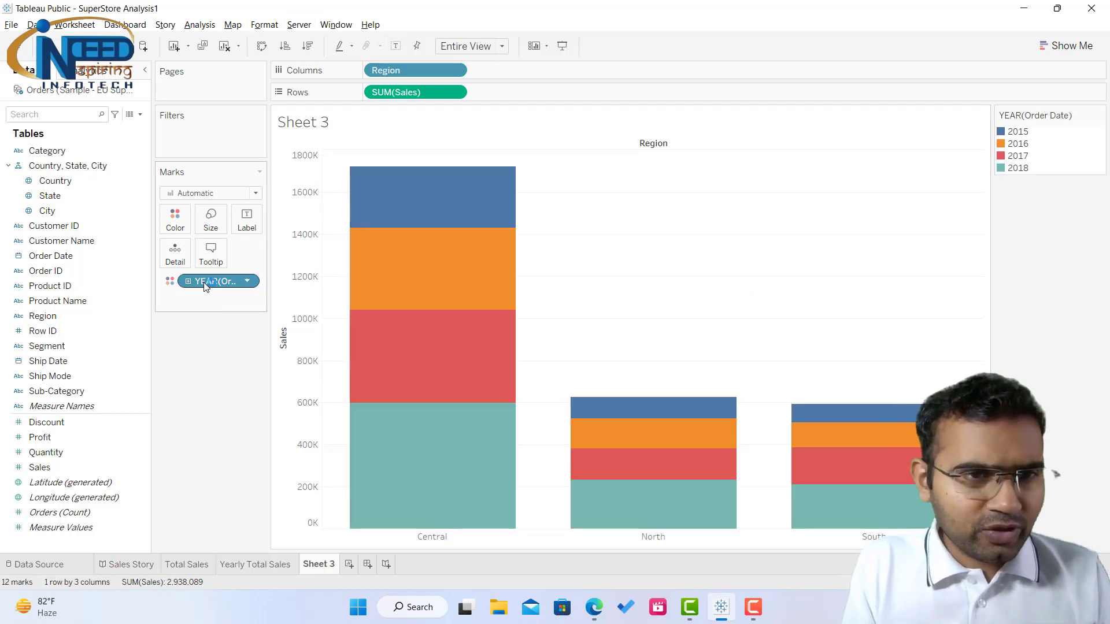
pyautogui.moveTo(206, 286); pyautogui.dragTo(245, 223)
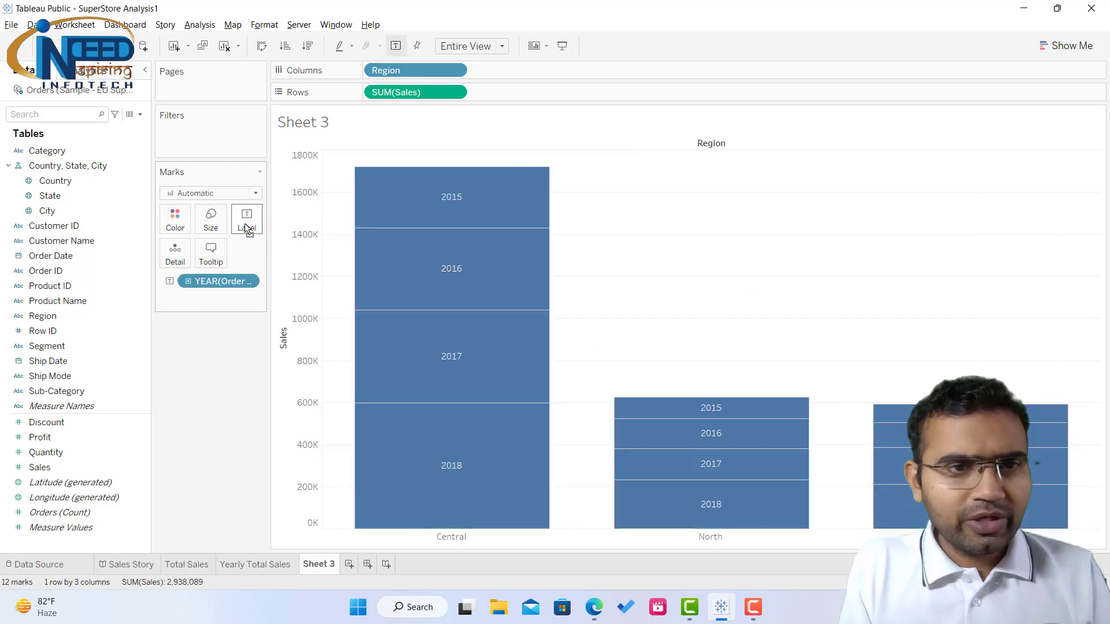
pyautogui.hotkey('ctrl', 'z')
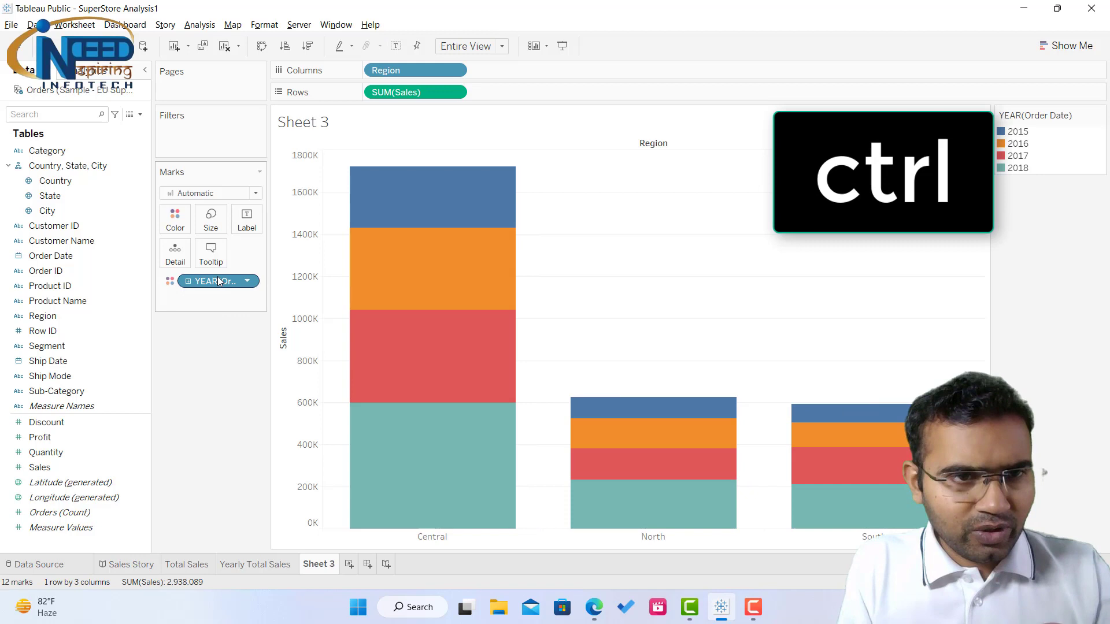
pyautogui.moveTo(217, 276); pyautogui.dragTo(254, 224)
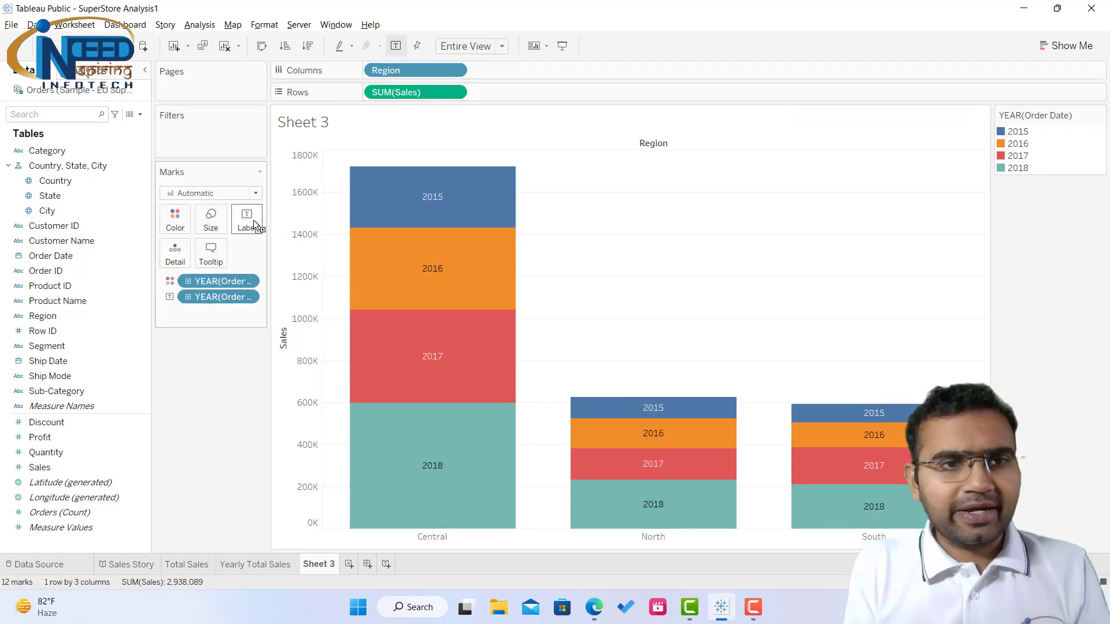
# - Set the bar label font to size 15 and bold
pyautogui.click(254, 224)
pyautogui.click(305, 302)
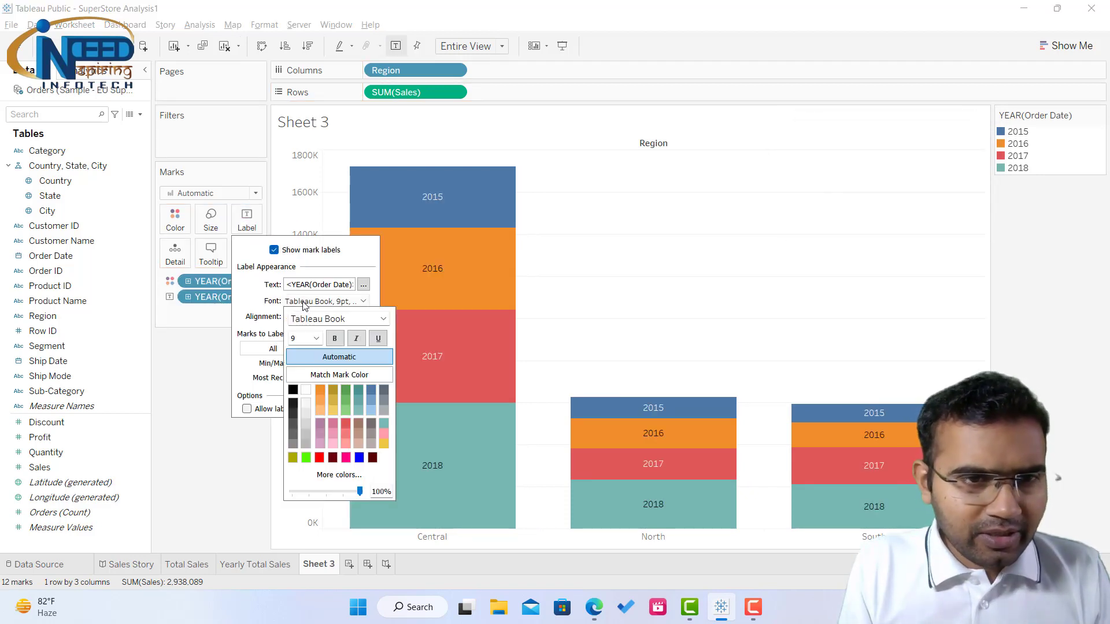
pyautogui.click(316, 339)
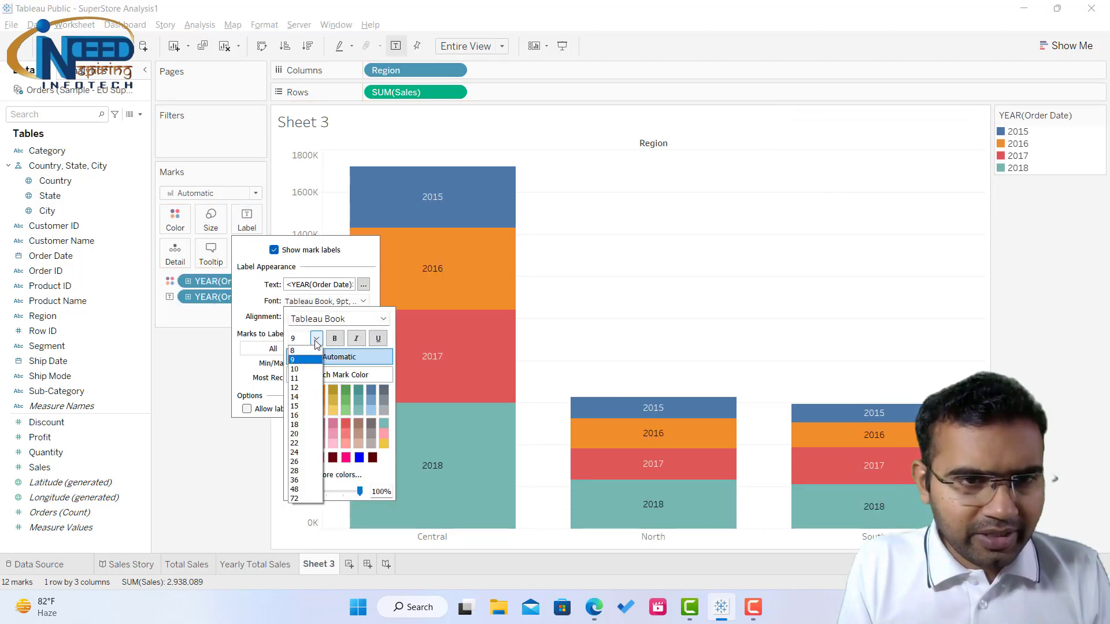
pyautogui.click(300, 406)
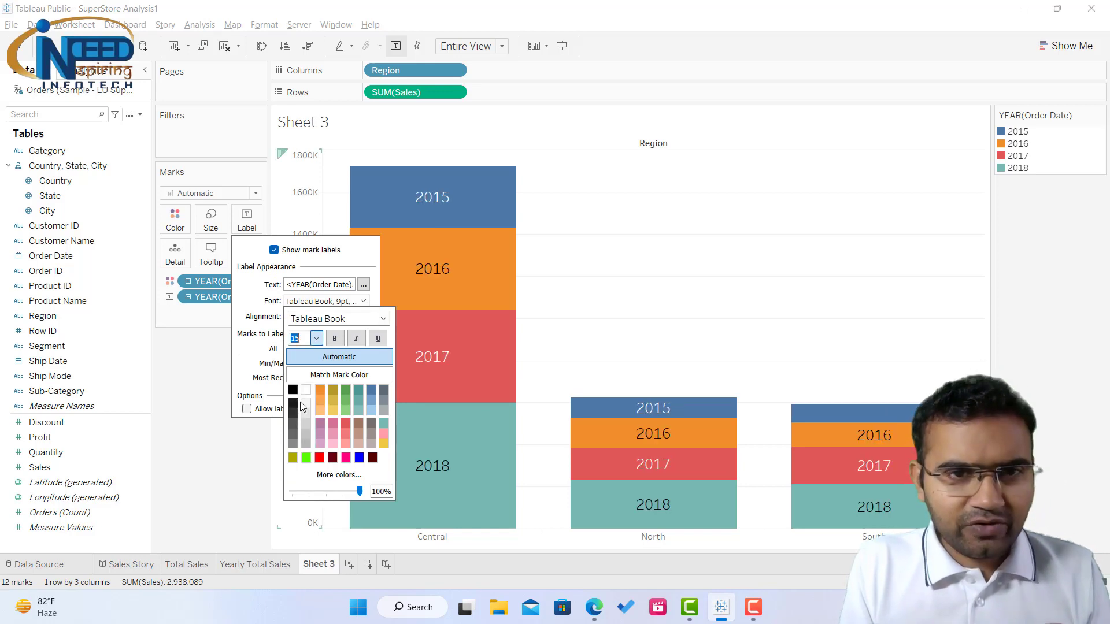
pyautogui.click(336, 340)
pyautogui.click(221, 455)
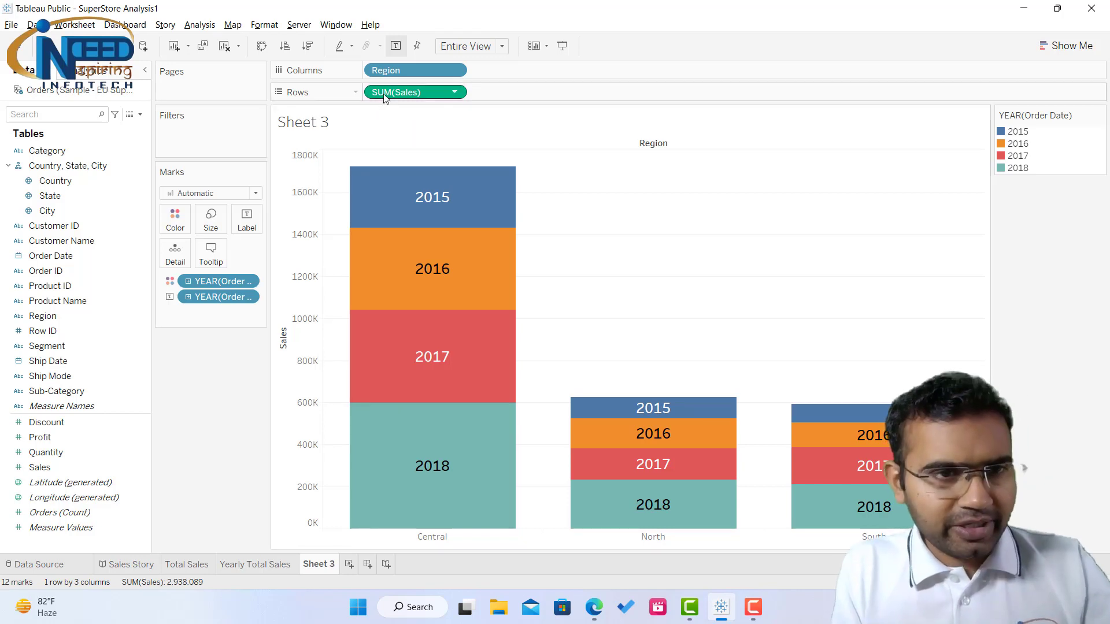
# - Add SUM(Sales) to the bar labels and rename Sheet 3 'Yearly Region Wise Total Sales'
pyautogui.moveTo(384, 93); pyautogui.dragTo(251, 211)
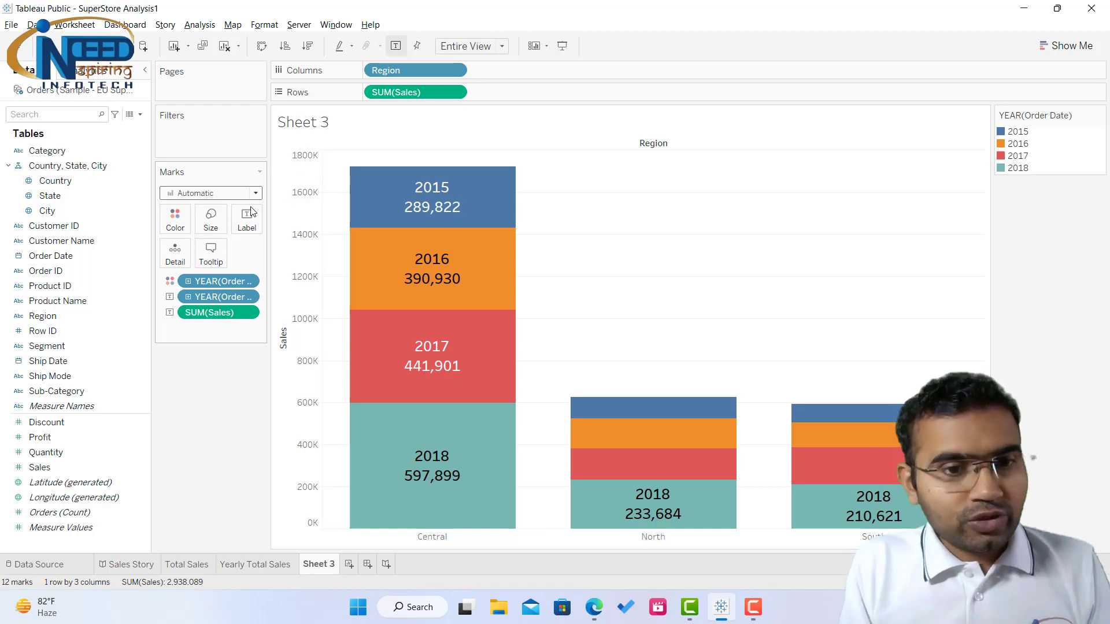
pyautogui.doubleClick(315, 564)
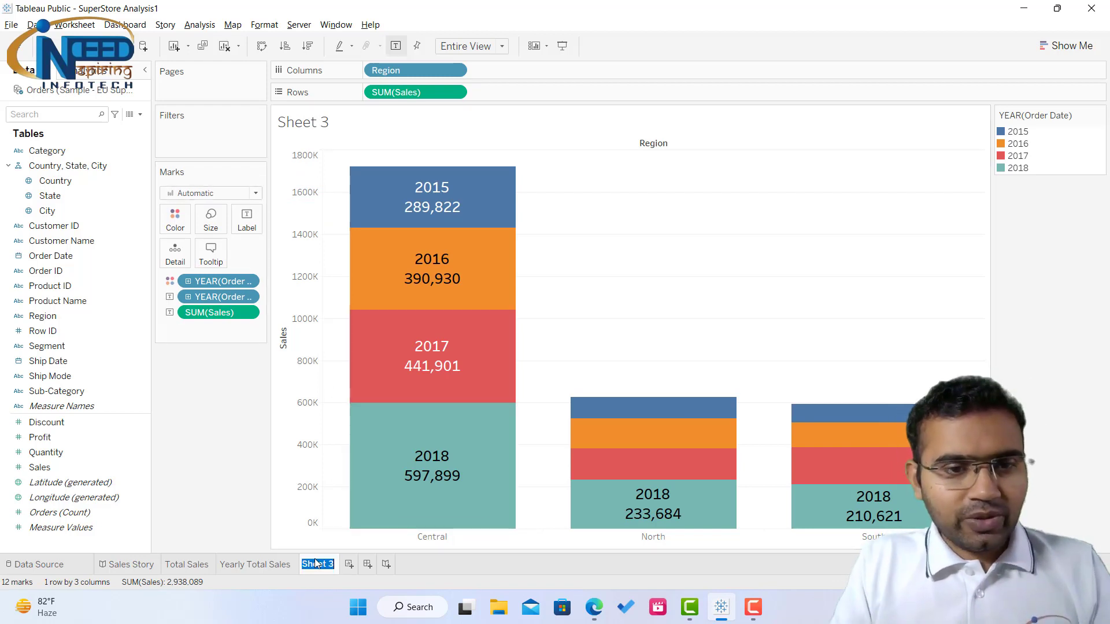
pyautogui.write('Yearly')
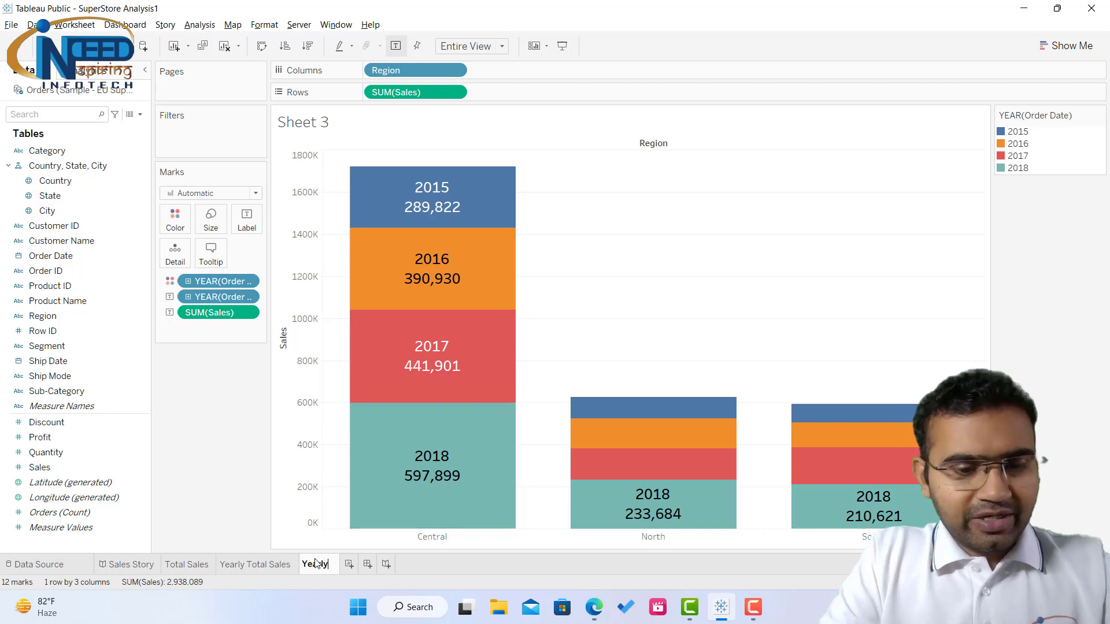
pyautogui.write(' Region')
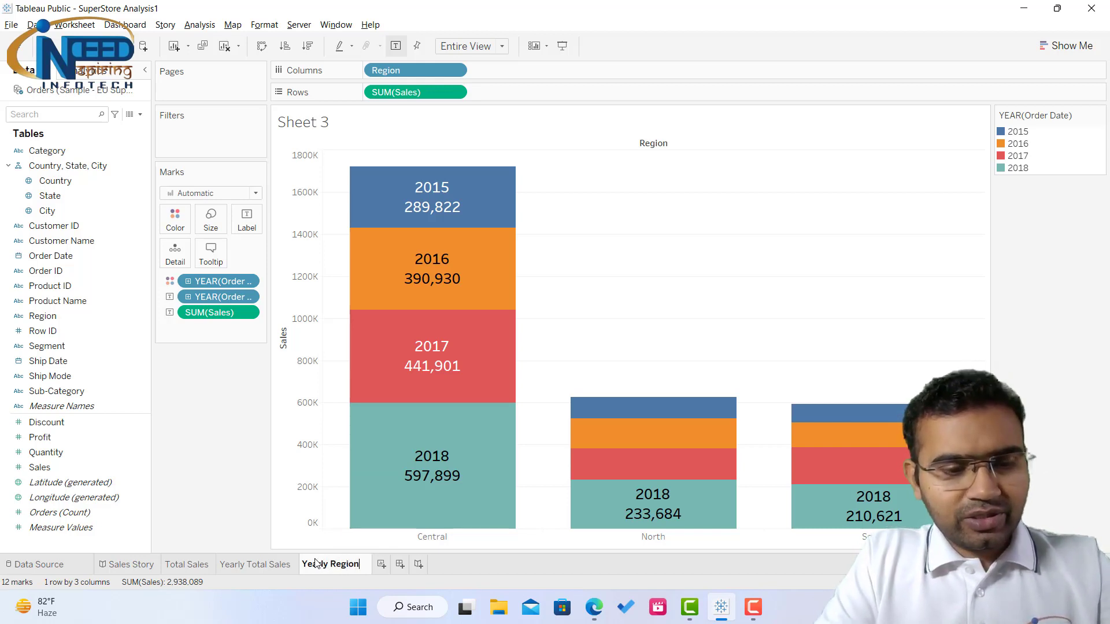
pyautogui.write(' Wise Sal')
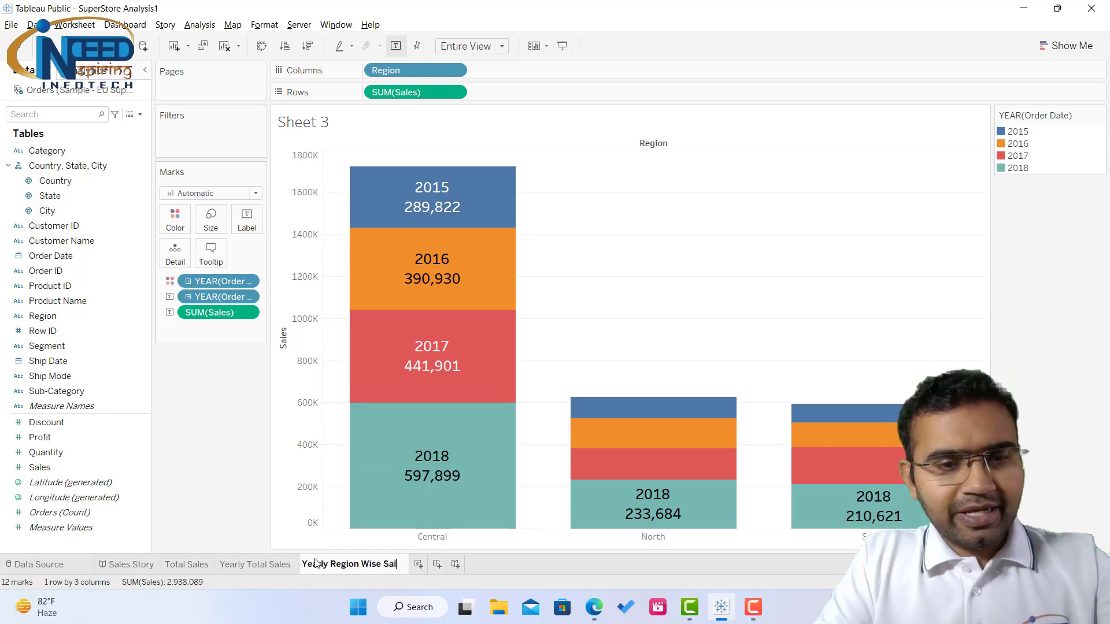
pyautogui.write('es')
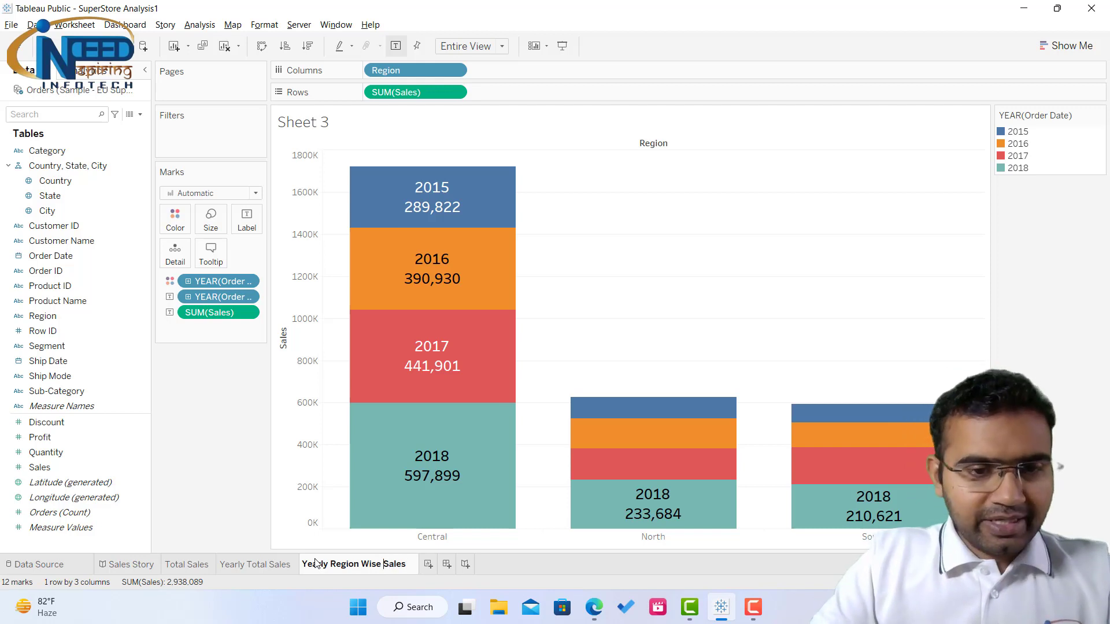
pyautogui.write('Total')
pyautogui.press('Return')
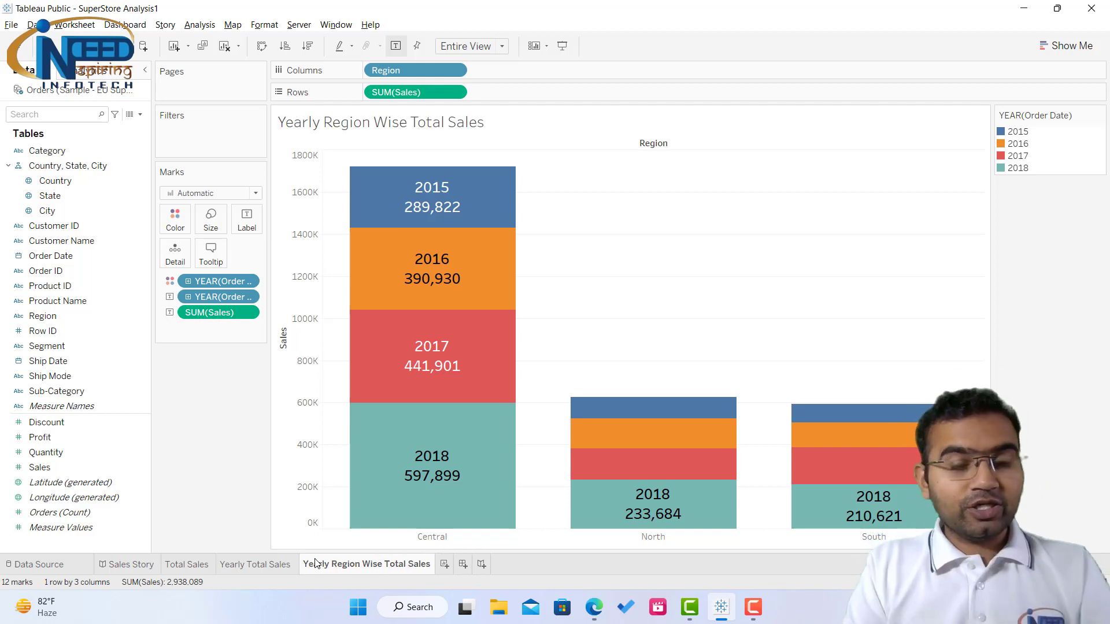
# - Place the Yearly Region Wise sheet after Yearly Total Sales, captioned 'Yearly Region Wise Total Sales'
pyautogui.click(128, 564)
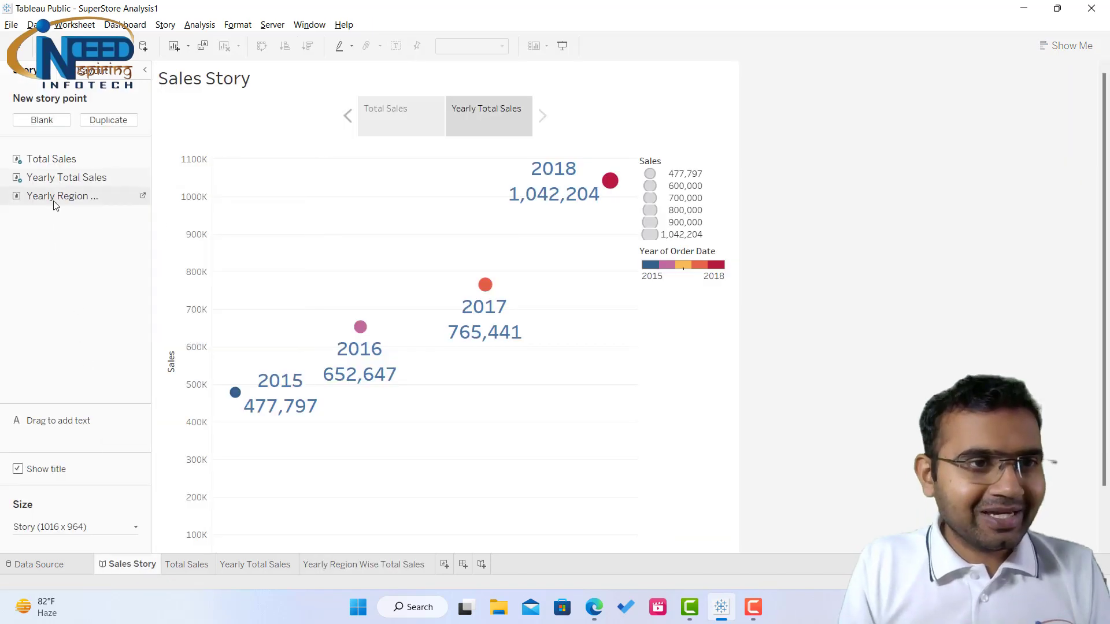
pyautogui.moveTo(55, 200); pyautogui.dragTo(255, 189)
pyautogui.moveTo(544, 127); pyautogui.dragTo(551, 124)
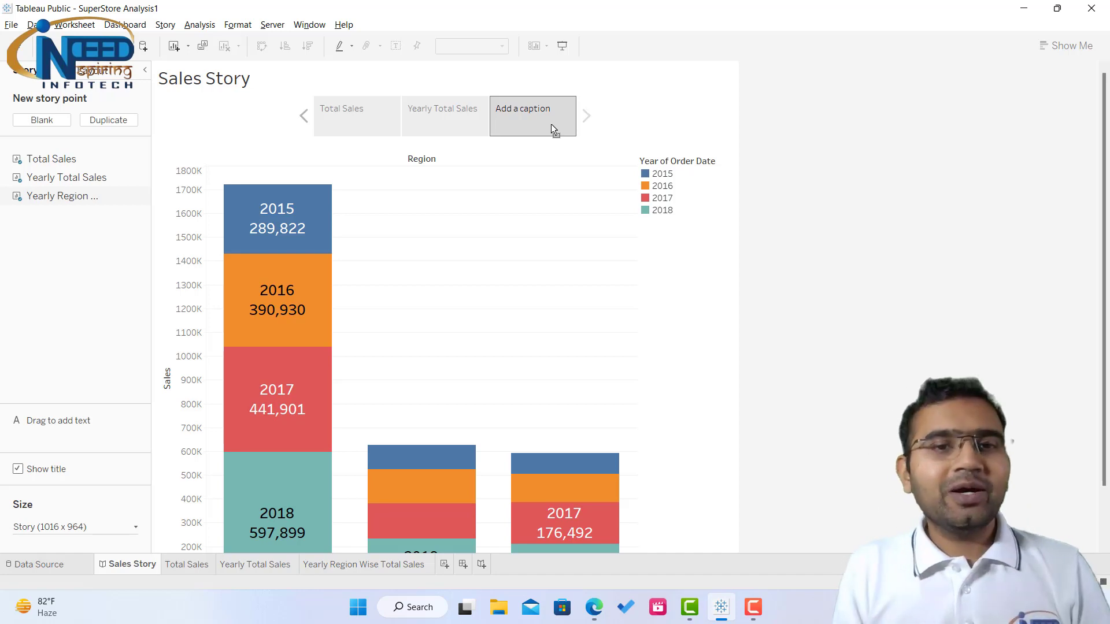
pyautogui.doubleClick(531, 115)
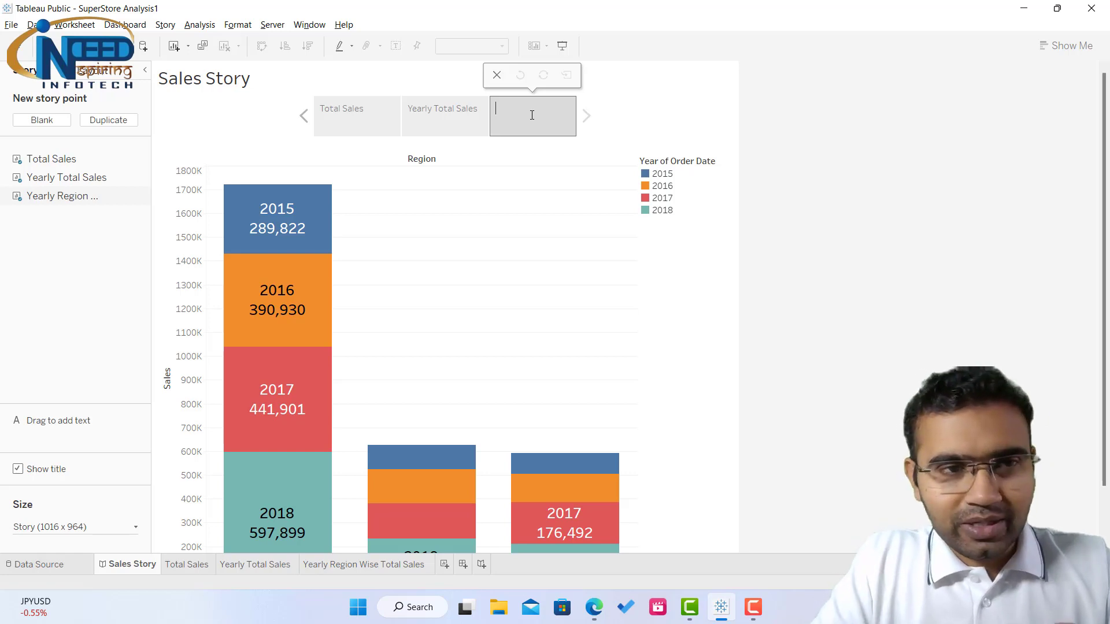
pyautogui.write('Ye')
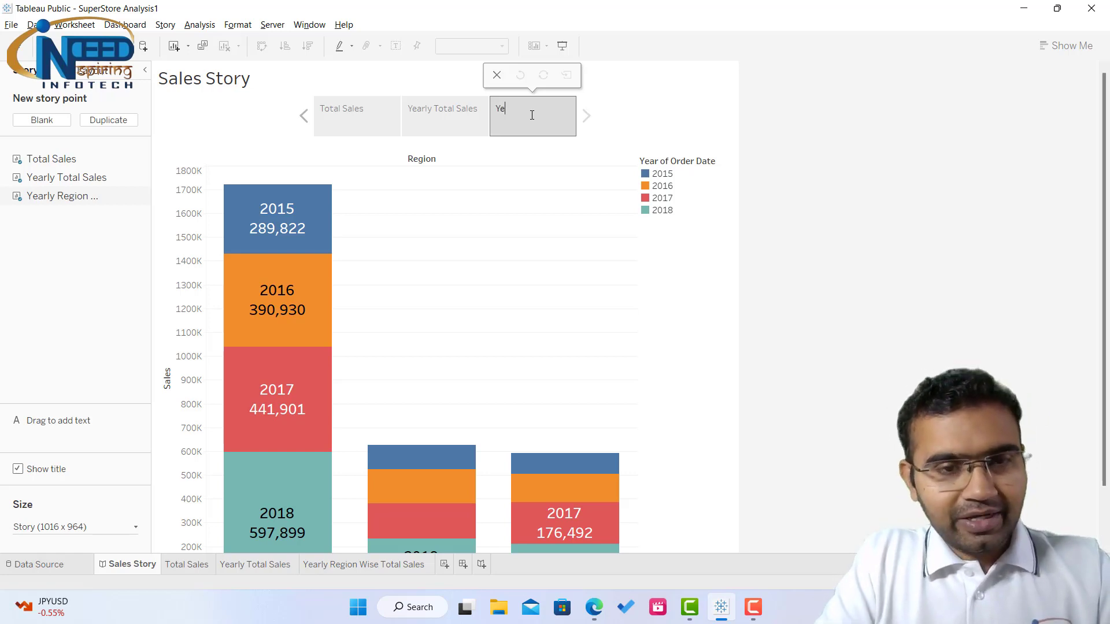
pyautogui.write('arly Reg')
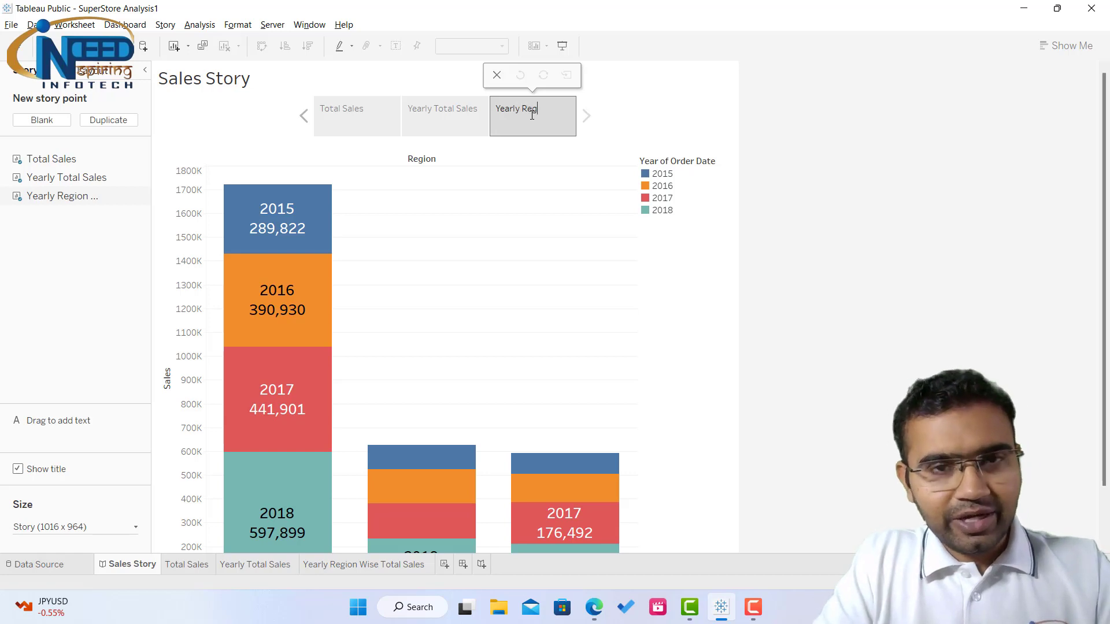
pyautogui.write('ion Wise')
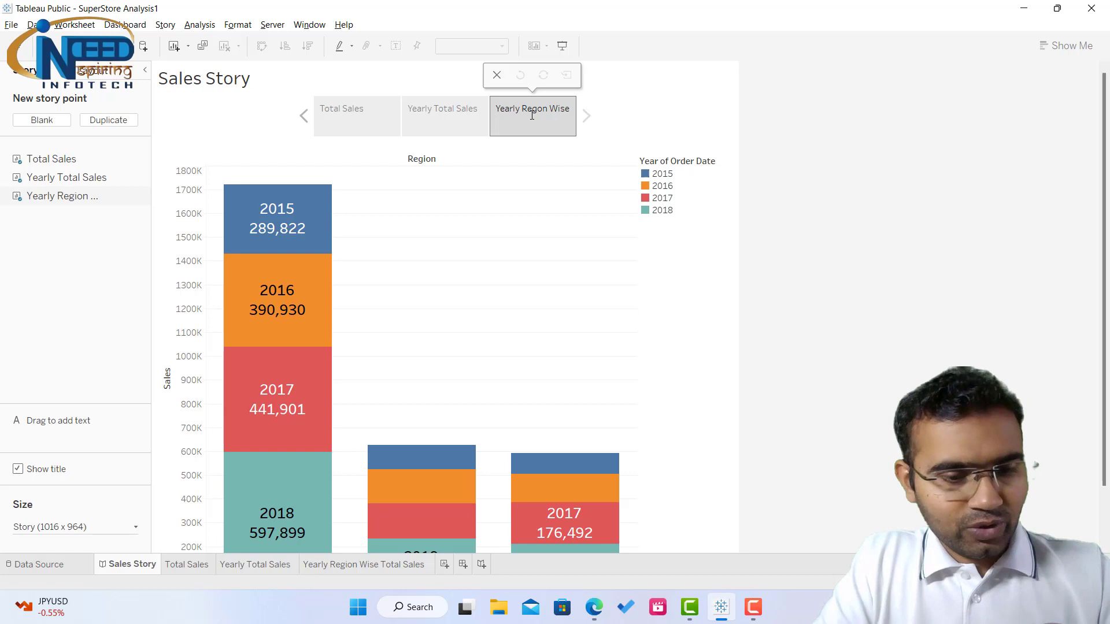
pyautogui.write(' Total Sales')
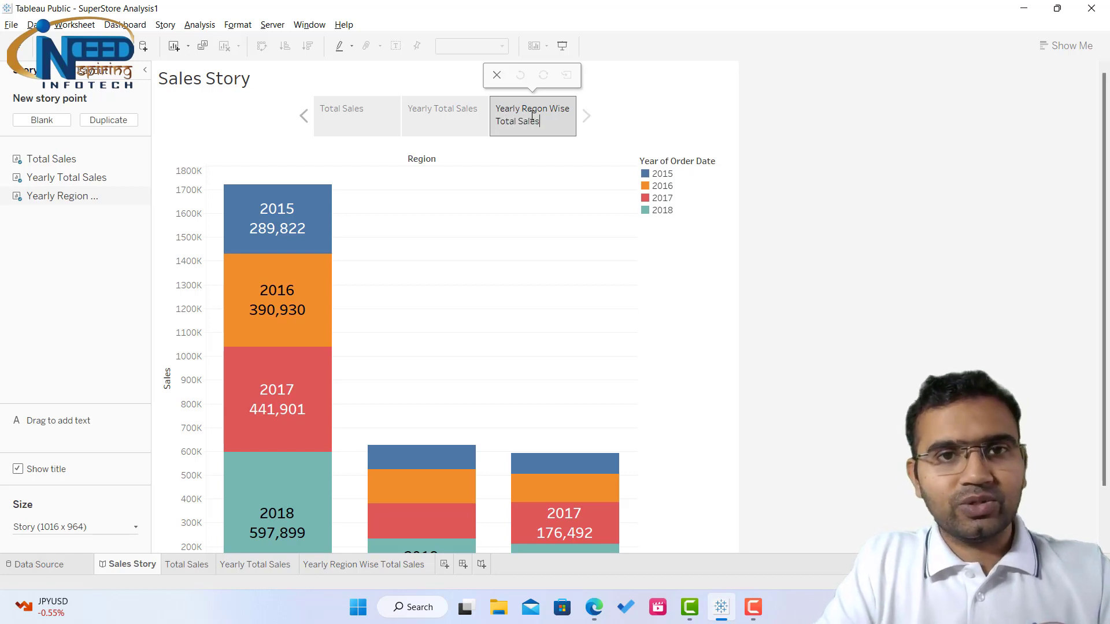
pyautogui.press('Return')
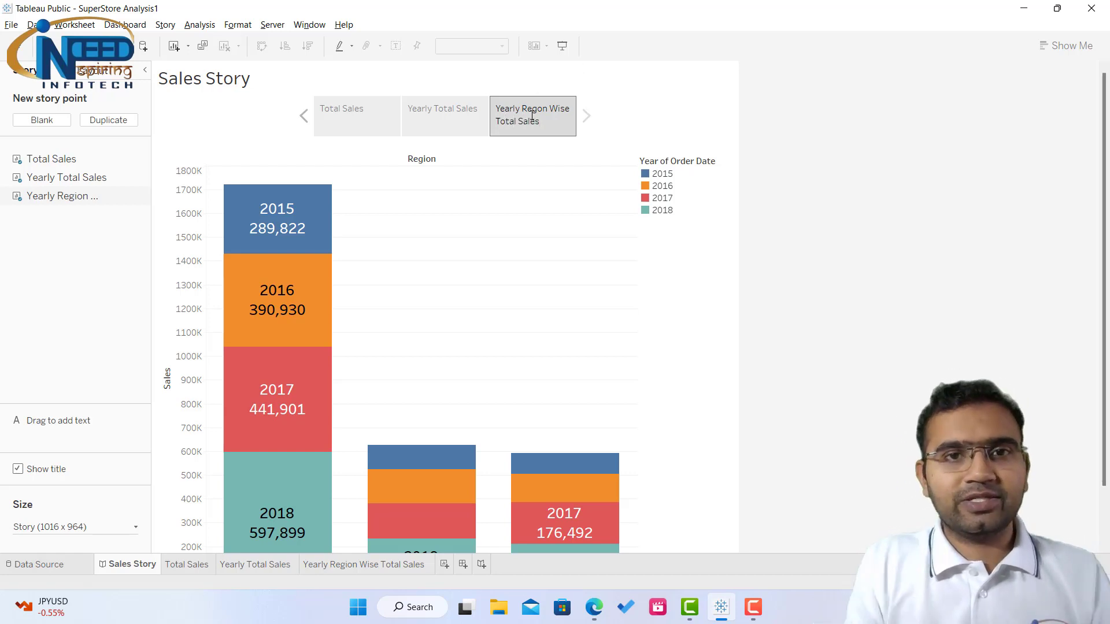
# - Present Sales Story full screen from Total Sales, advancing to Yearly Total Sales and the region-wise point
pyautogui.click(342, 126)
pyautogui.click(565, 45)
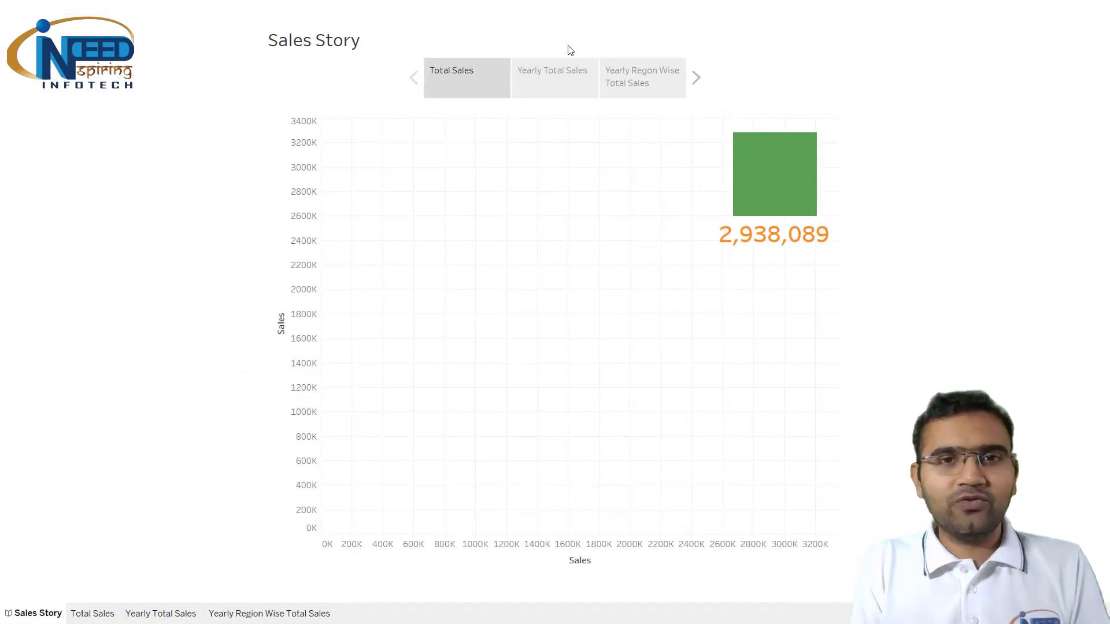
pyautogui.click(559, 71)
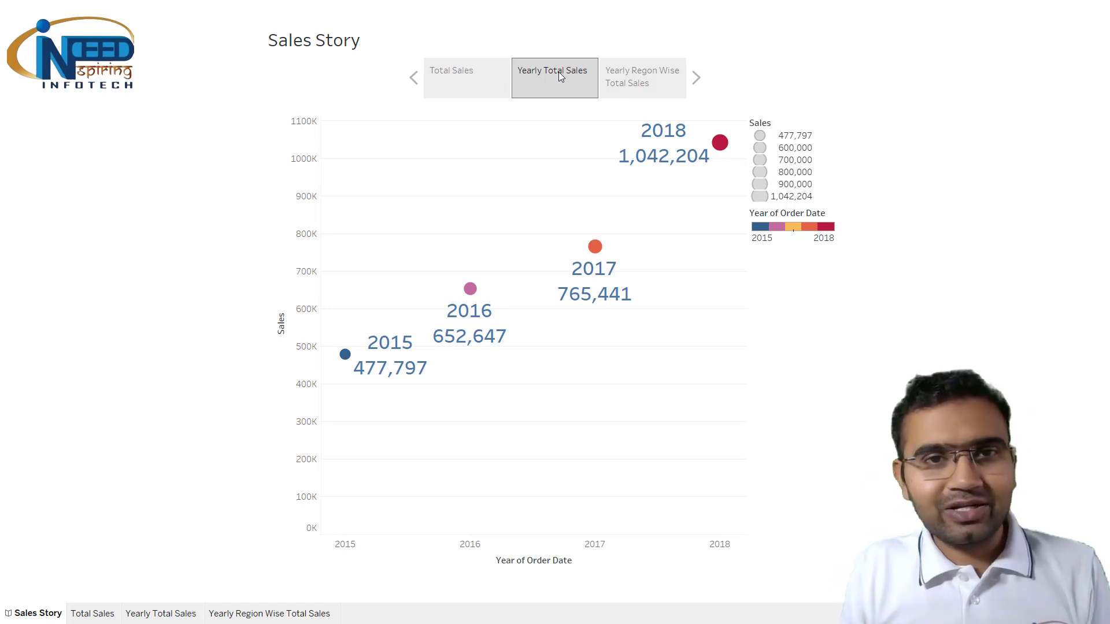
pyautogui.click(618, 83)
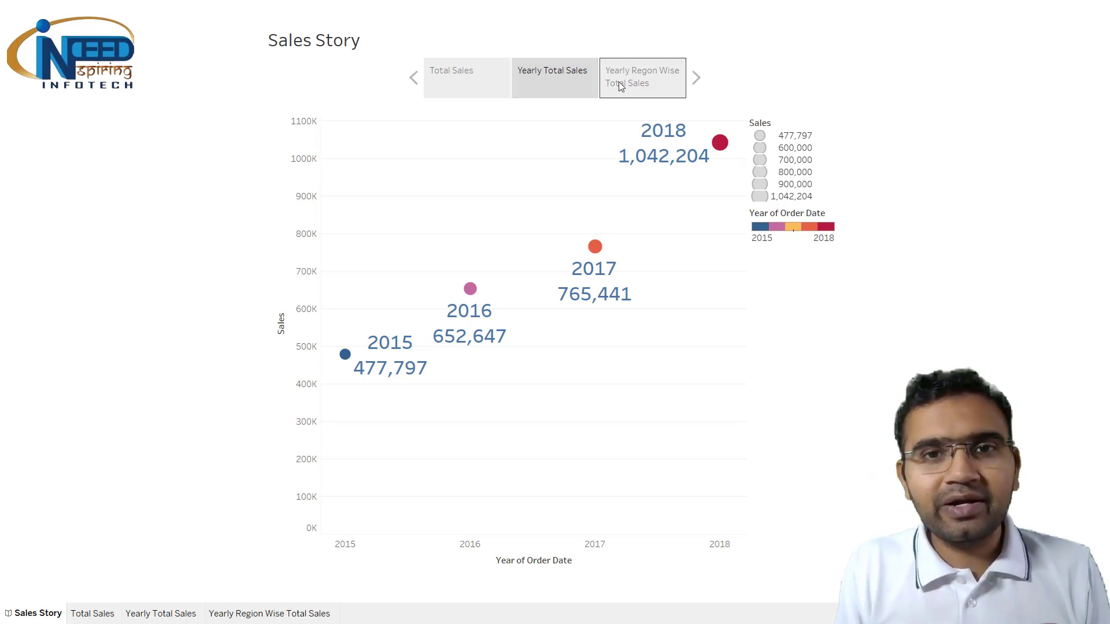